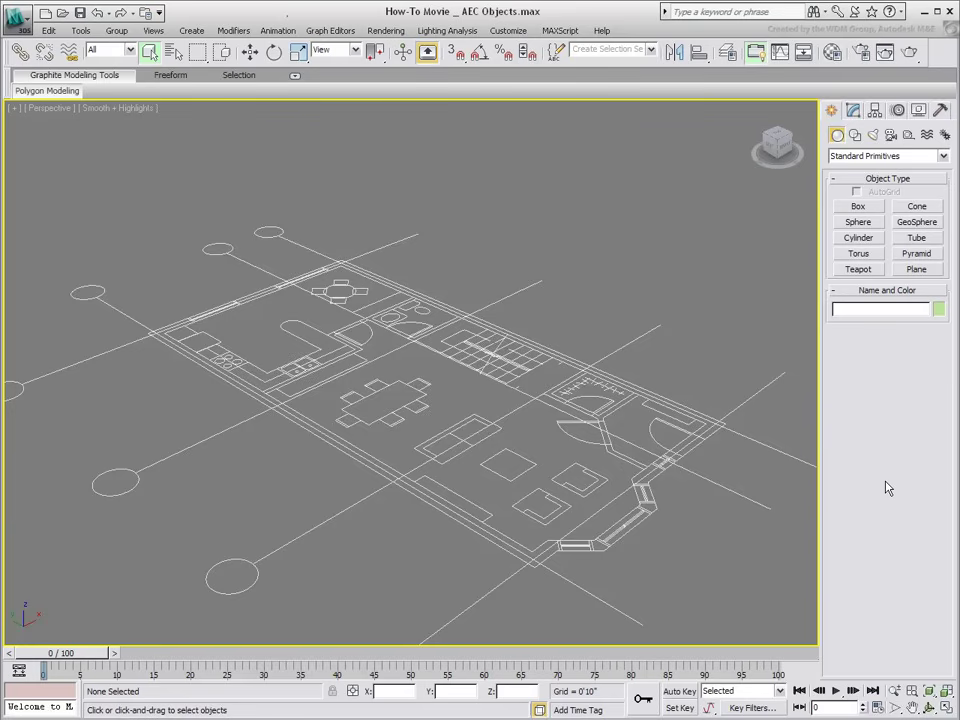
# Step: Review the layer defaults for new nodes and lights in the general preferences
pyautogui.click(508, 30)
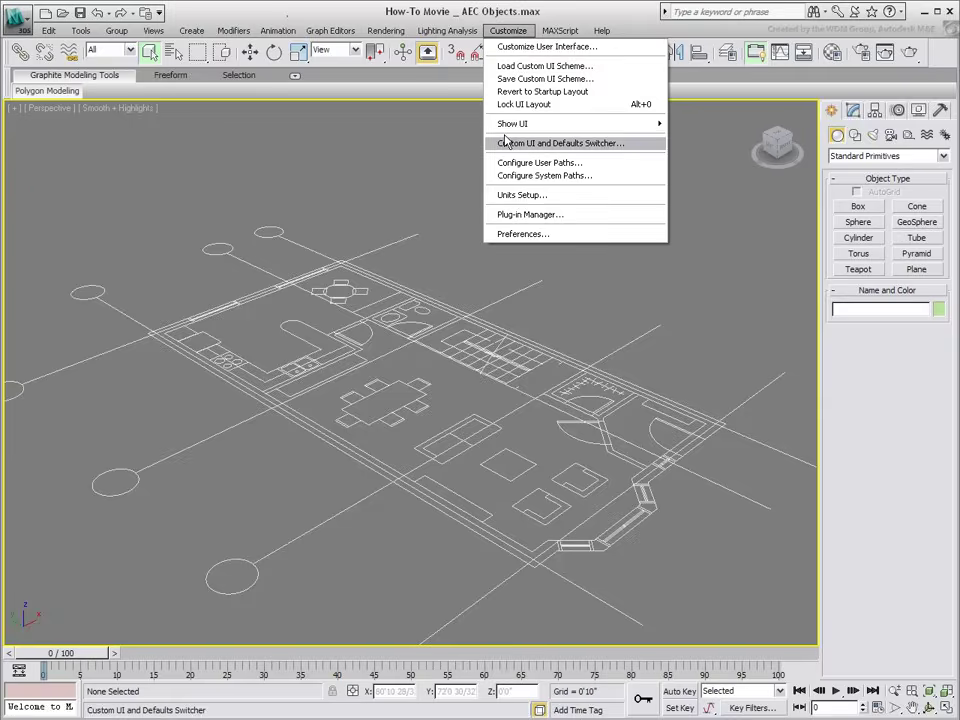
pyautogui.click(523, 234)
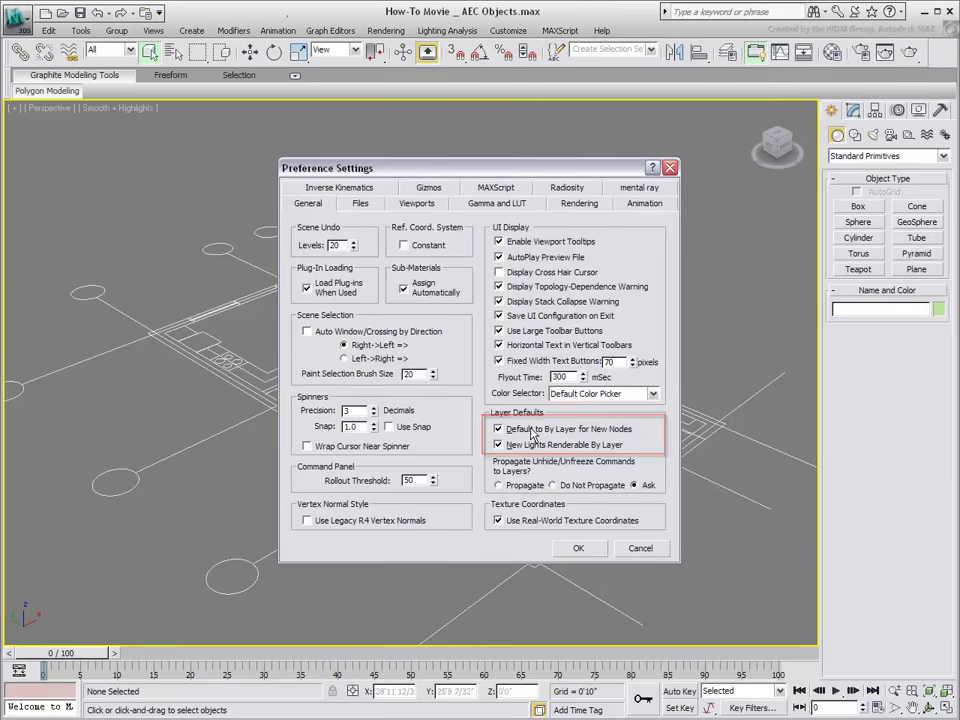
pyautogui.click(578, 548)
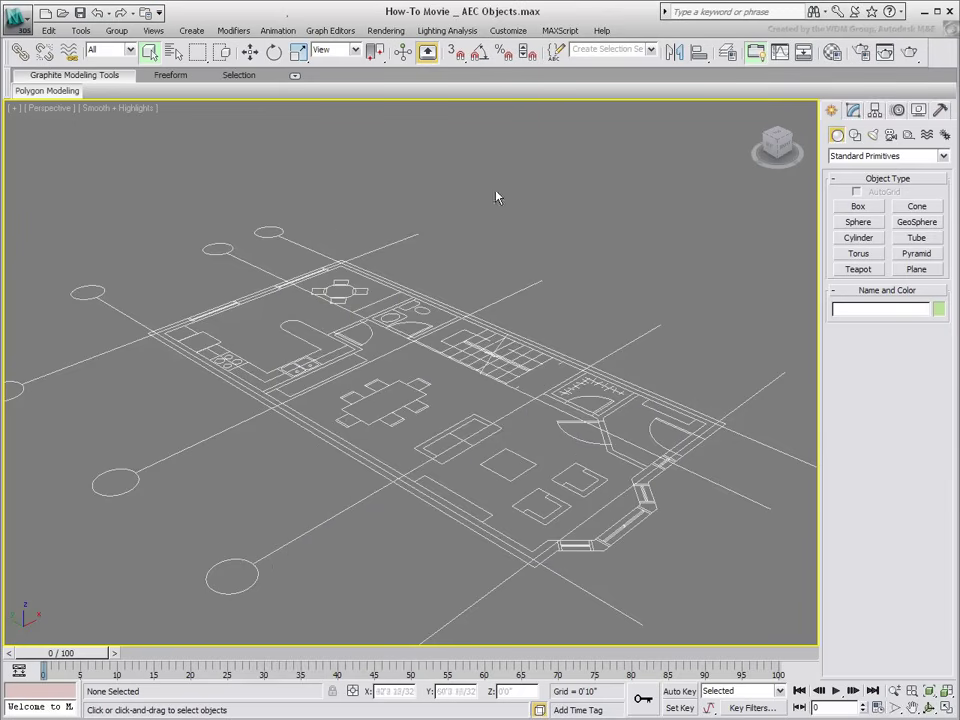
# Step: Review how the DesignVIZ and DesignVIZ.mentalray initial settings handle layers in the Custom UI and Defaults Switcher
pyautogui.click(510, 30)
pyautogui.click(500, 174)
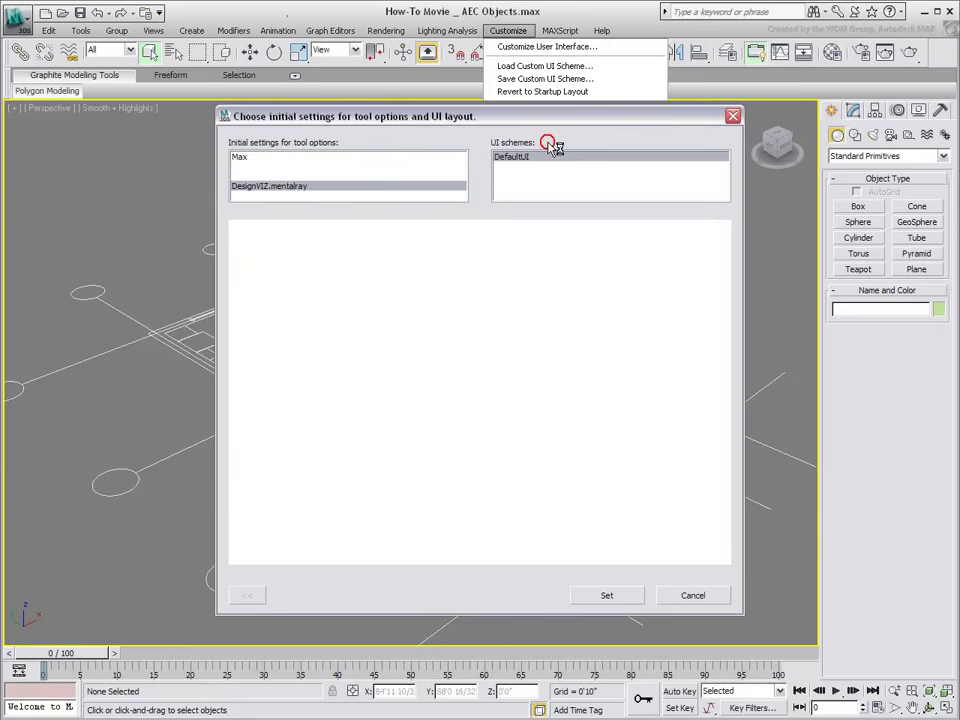
pyautogui.click(258, 177)
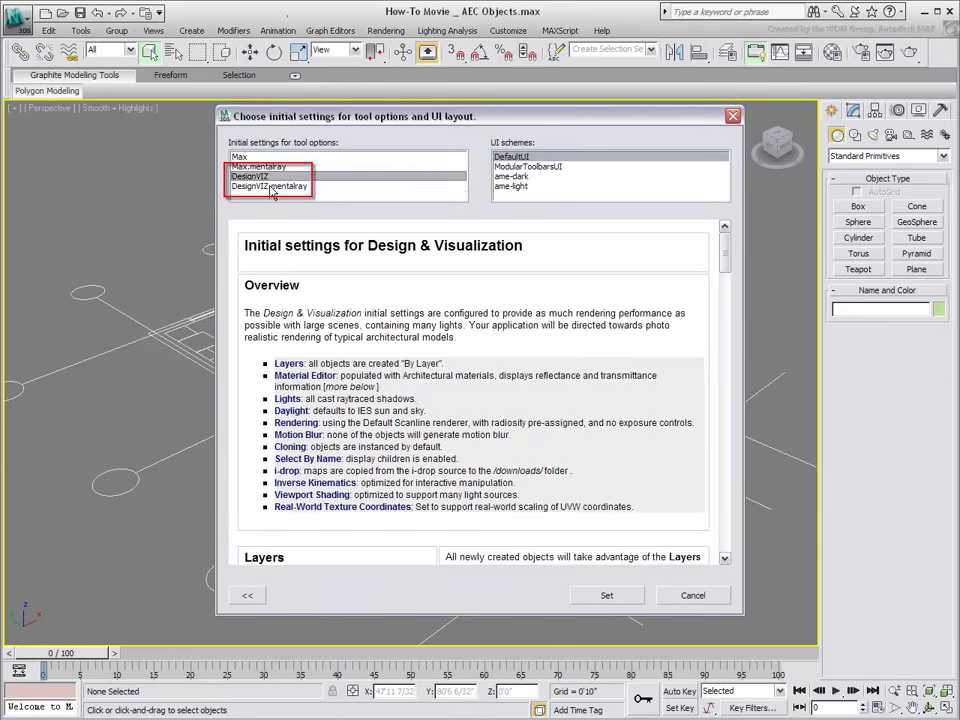
pyautogui.click(272, 187)
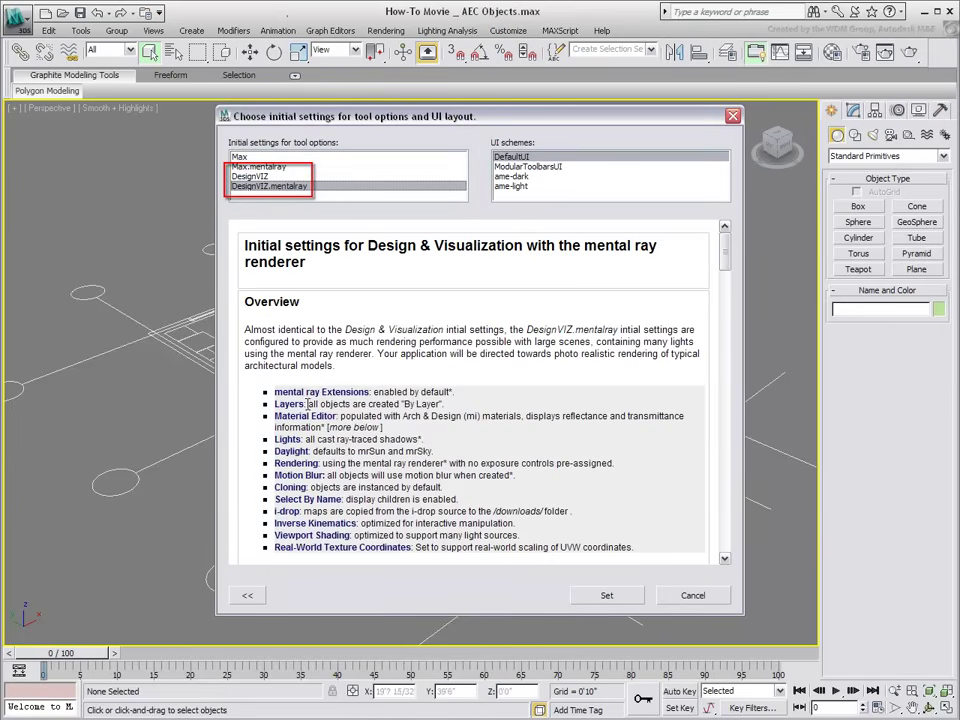
pyautogui.moveTo(308, 404); pyautogui.dragTo(449, 404)
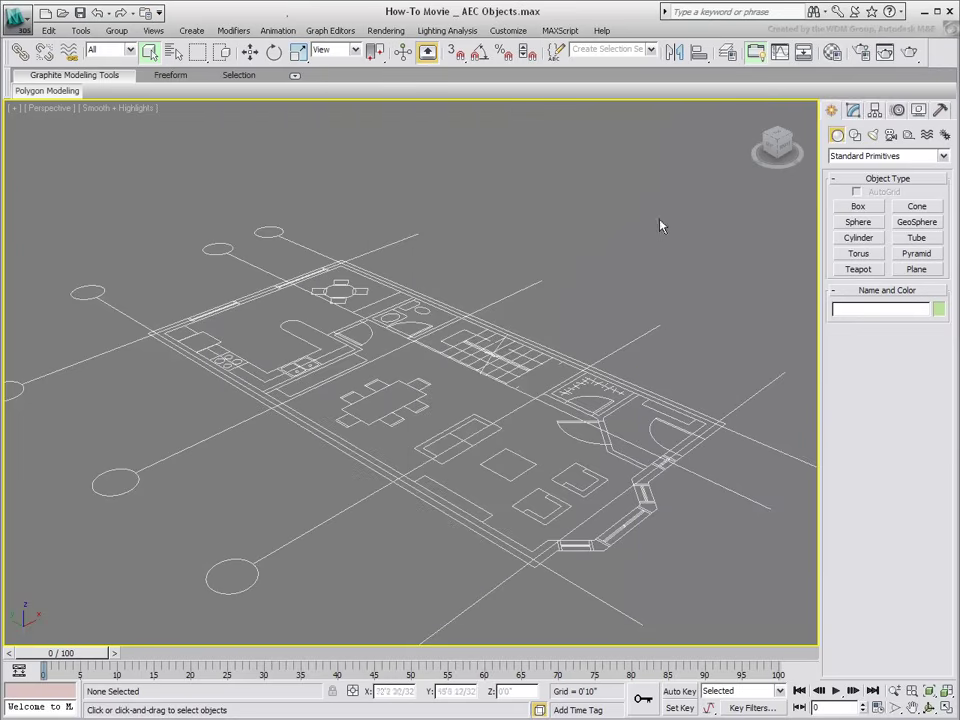
# Step: Hide the Annotation, Axis, Equipment, Furniture and Kitchen layers, and move the layer manager clear of the floor plan
pyautogui.click(728, 53)
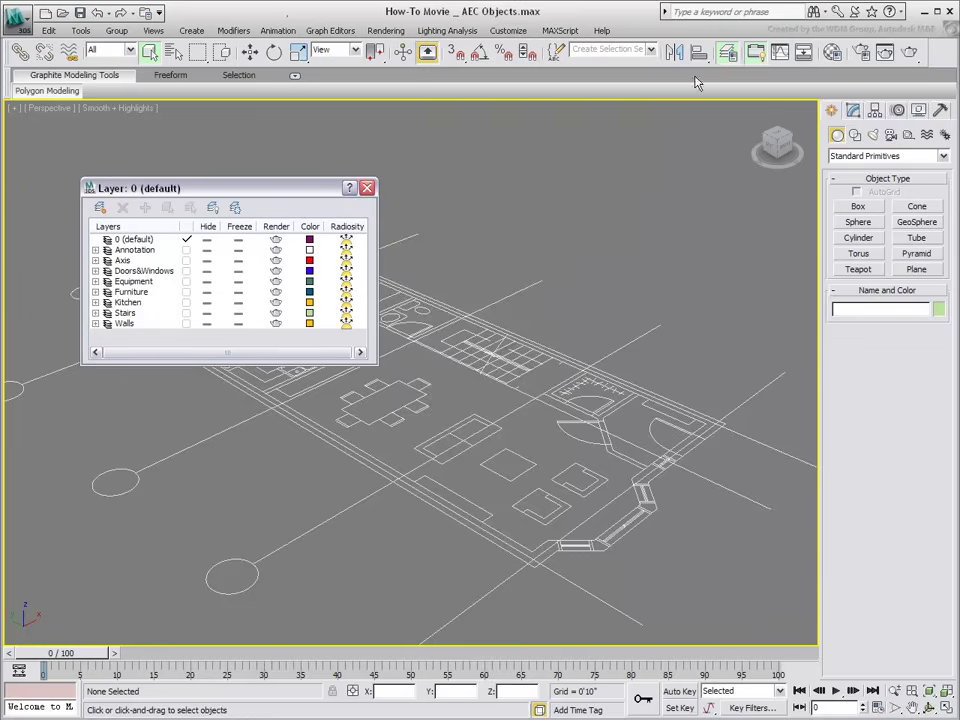
pyautogui.click(207, 250)
pyautogui.click(207, 260)
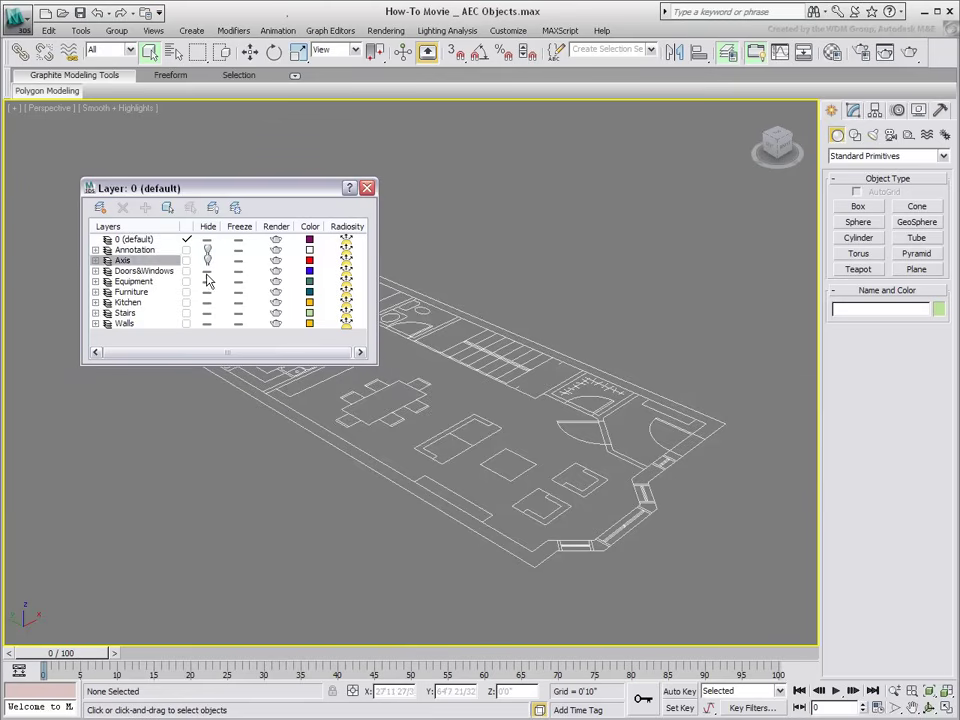
pyautogui.click(207, 282)
pyautogui.click(207, 291)
pyautogui.click(207, 302)
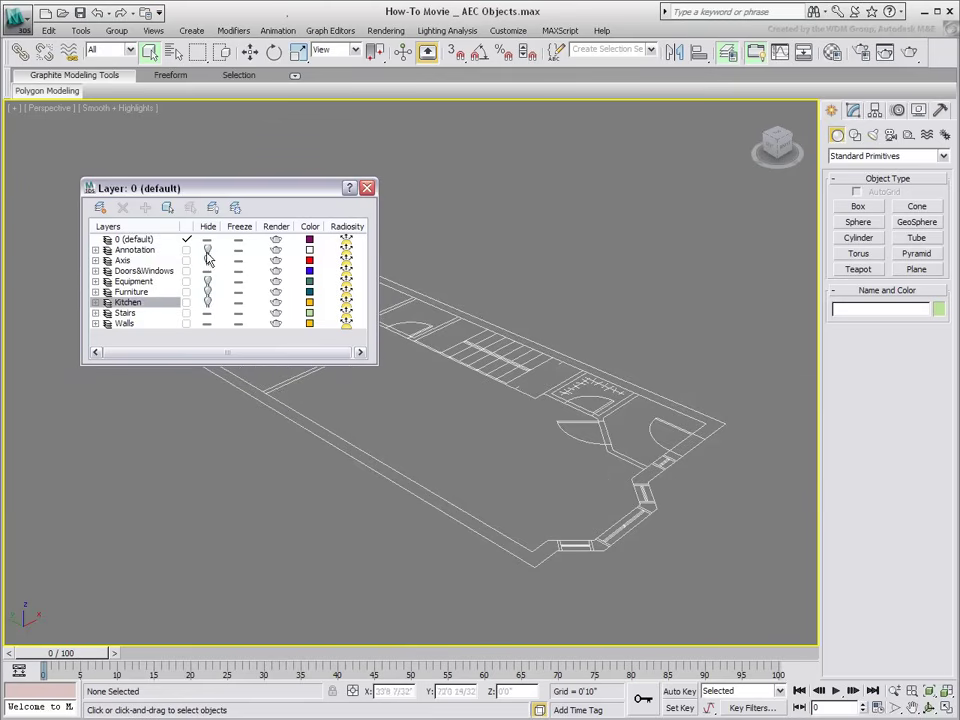
pyautogui.moveTo(233, 195); pyautogui.dragTo(155, 550)
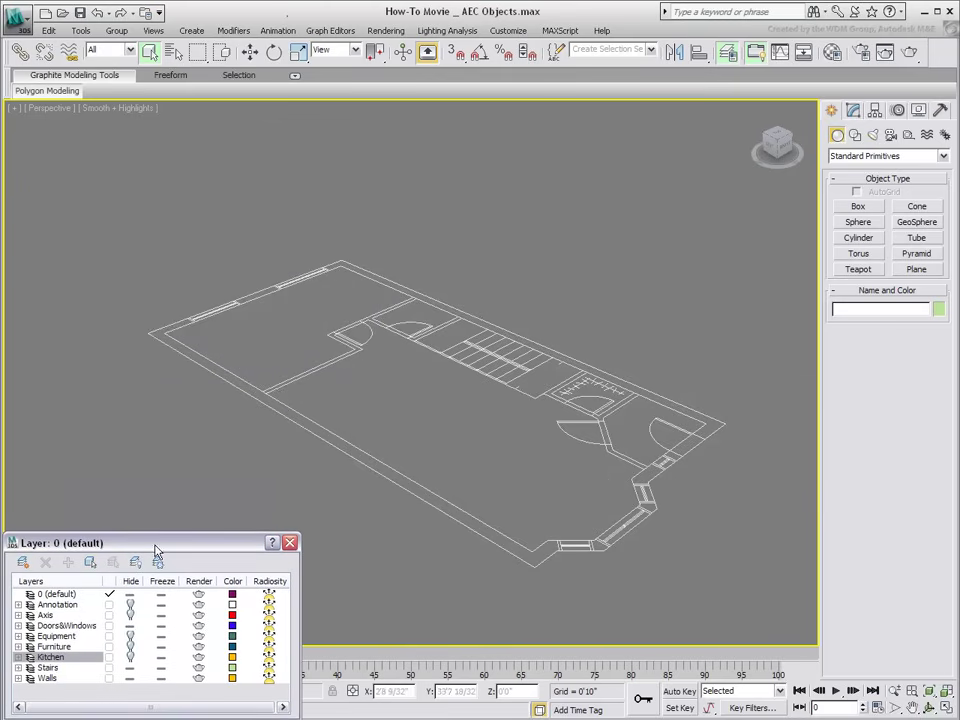
# Step: Turn on 3D snapping and make it snap to Vertex instead of Grid Points
pyautogui.click(455, 53)
pyautogui.rightClick(455, 53)
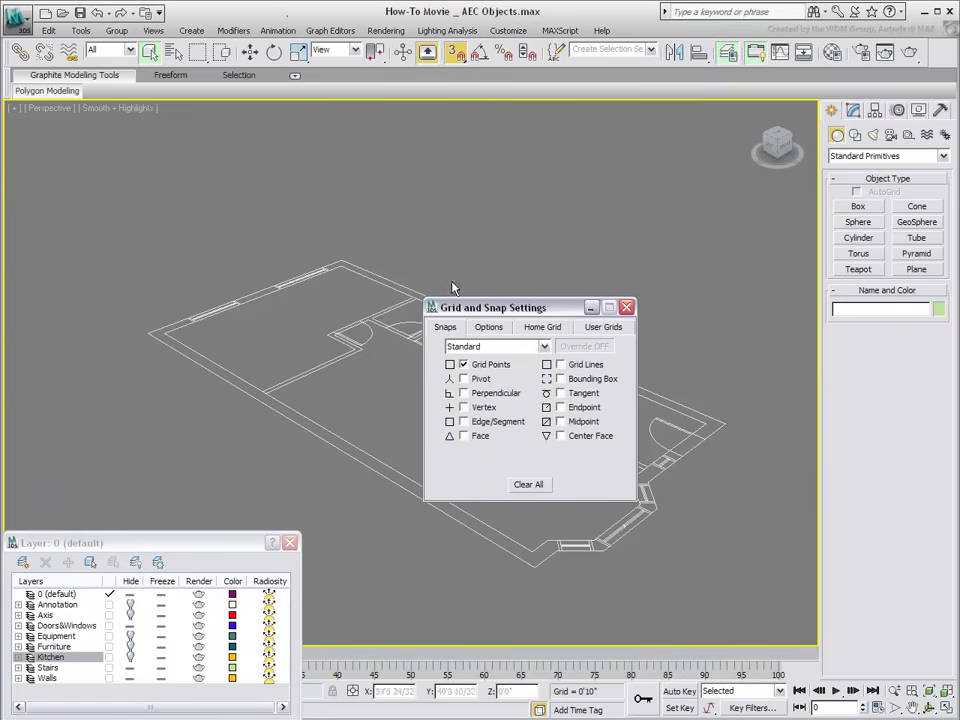
pyautogui.click(463, 365)
pyautogui.click(463, 407)
pyautogui.click(627, 308)
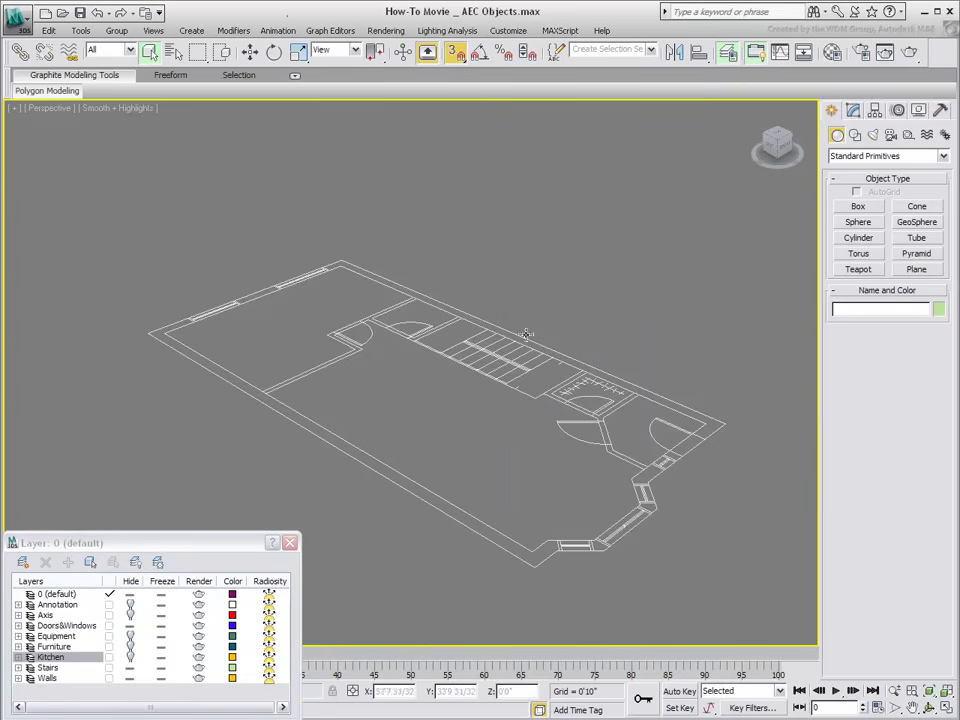
# Step: Make Walls the current layer and set up an AEC Extended Wall with width 1'0", height 10'0" and left justification
pyautogui.click(110, 679)
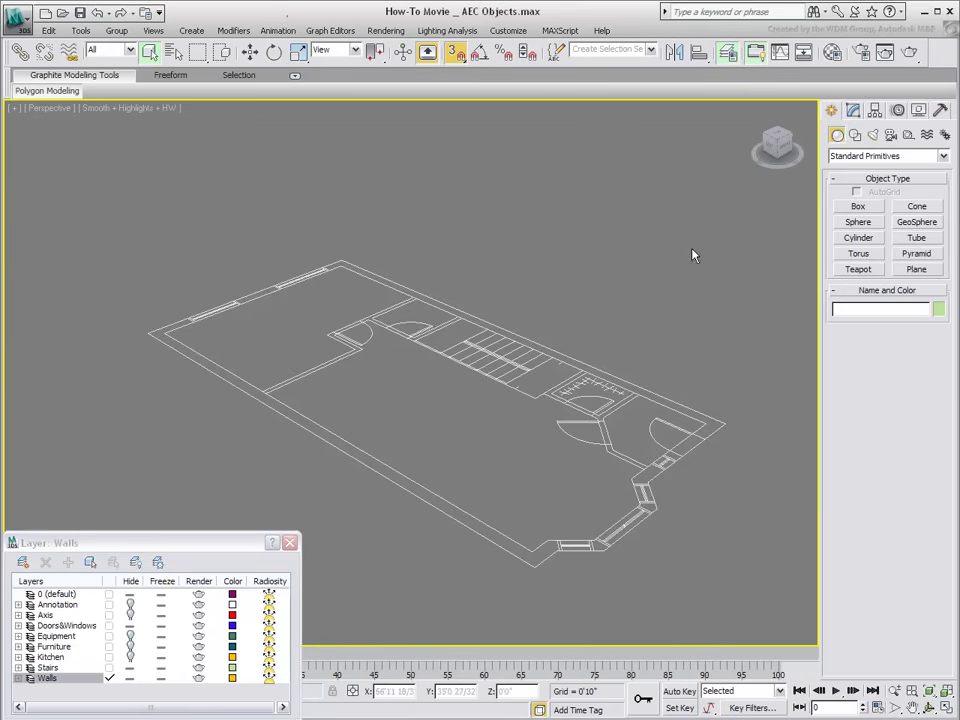
pyautogui.click(853, 155)
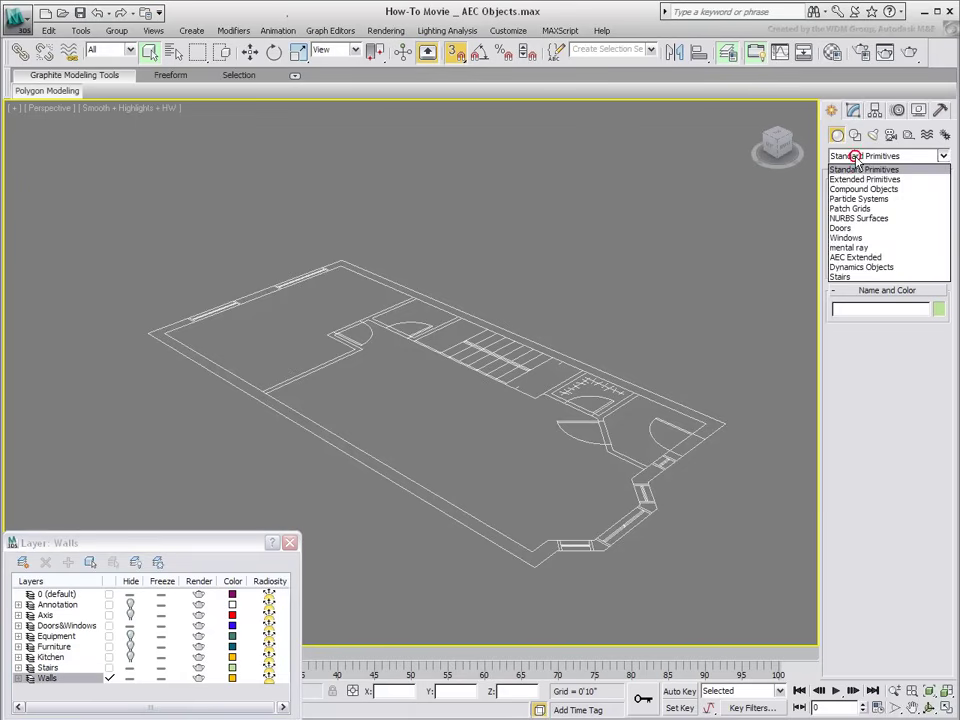
pyautogui.click(855, 257)
pyautogui.click(852, 224)
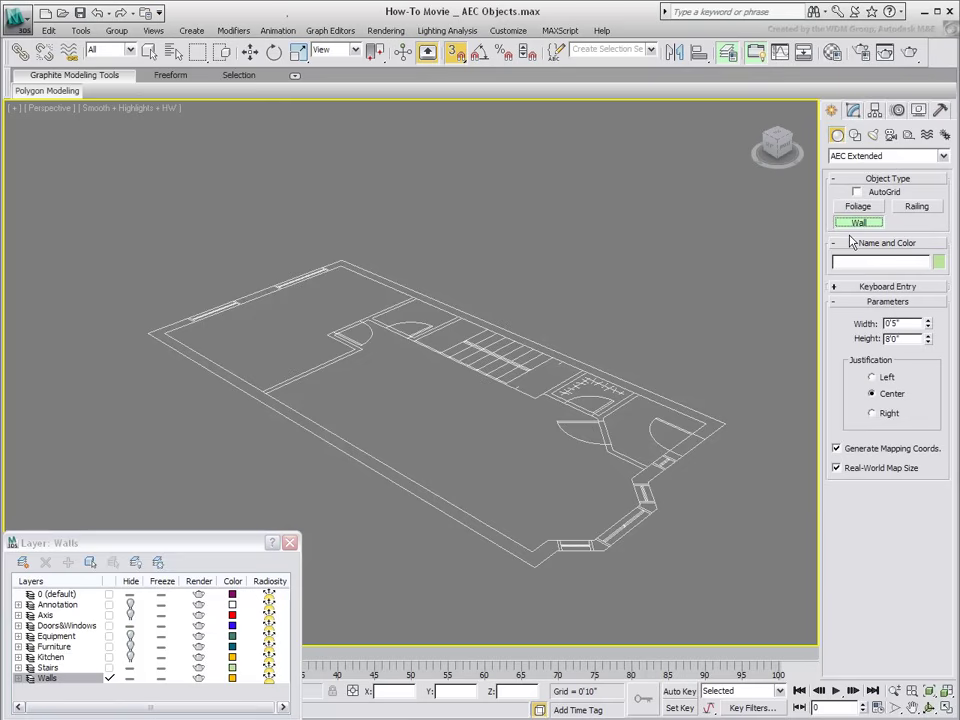
pyautogui.moveTo(908, 322); pyautogui.dragTo(856, 325)
pyautogui.moveTo(903, 338); pyautogui.dragTo(840, 320)
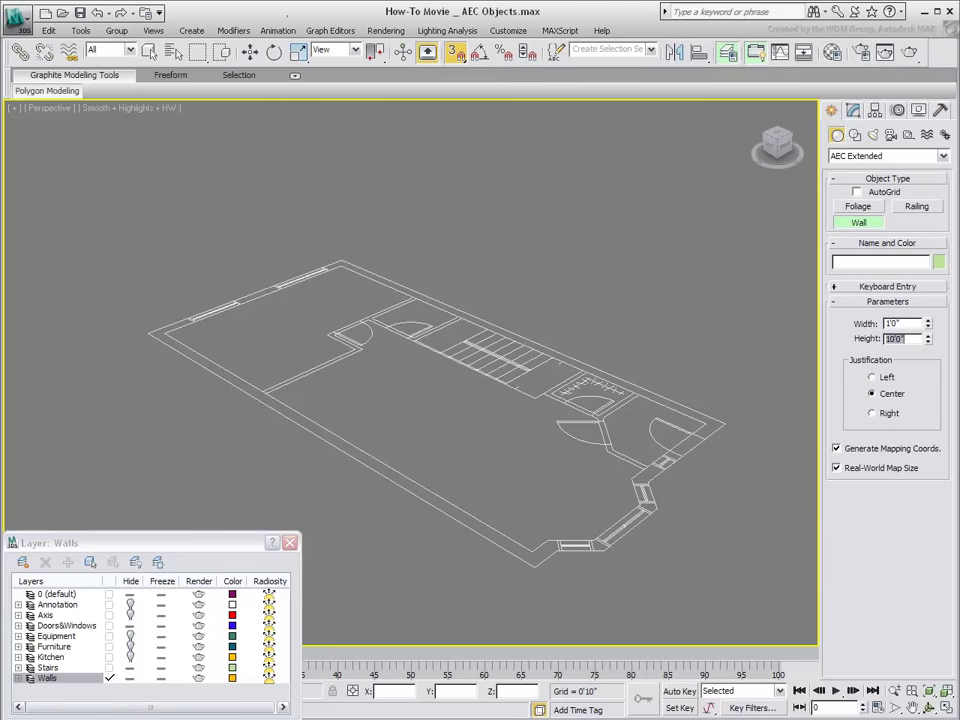
pyautogui.click(868, 368)
pyautogui.click(873, 377)
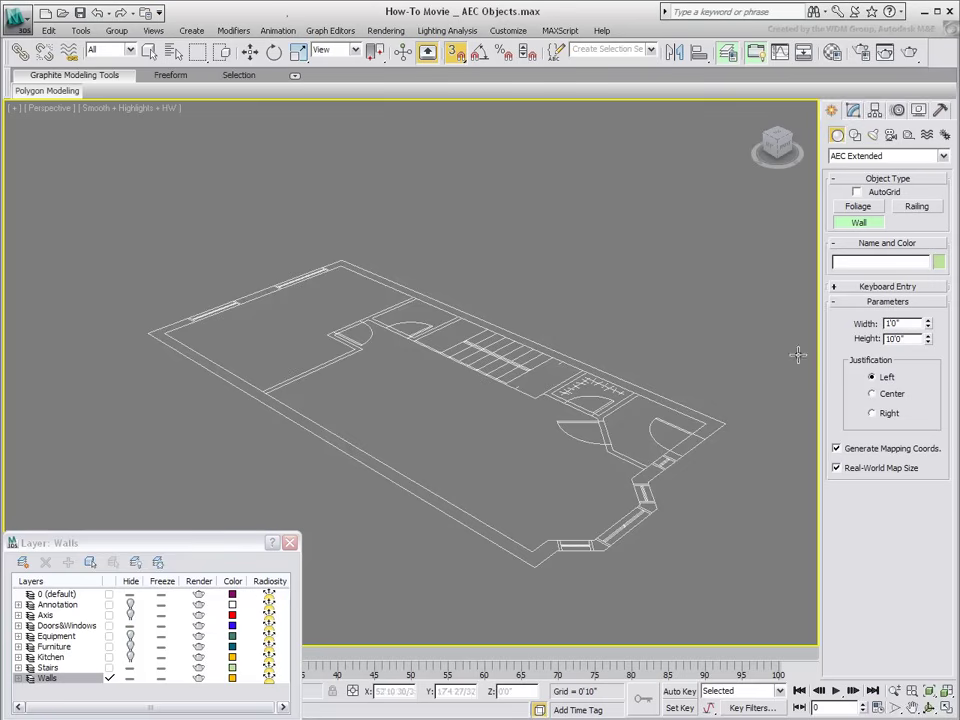
# Step: Trace the exterior walls along the plan's outer outline, including the bay window, and weld the closing point at the starting corner
pyautogui.click(148, 326)
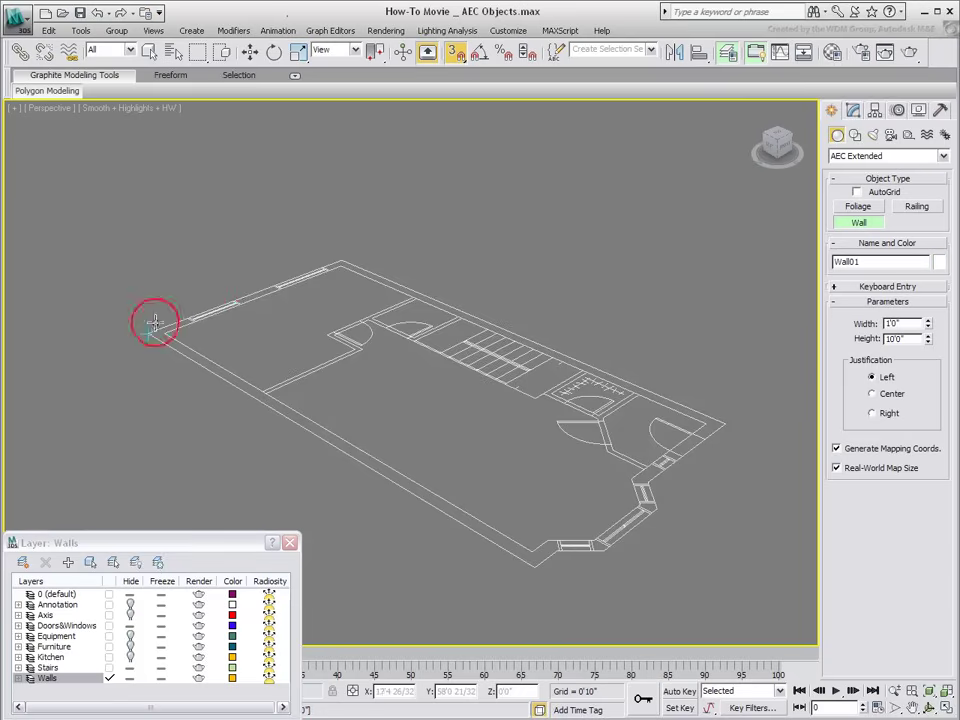
pyautogui.click(338, 266)
pyautogui.click(384, 290)
pyautogui.click(730, 425)
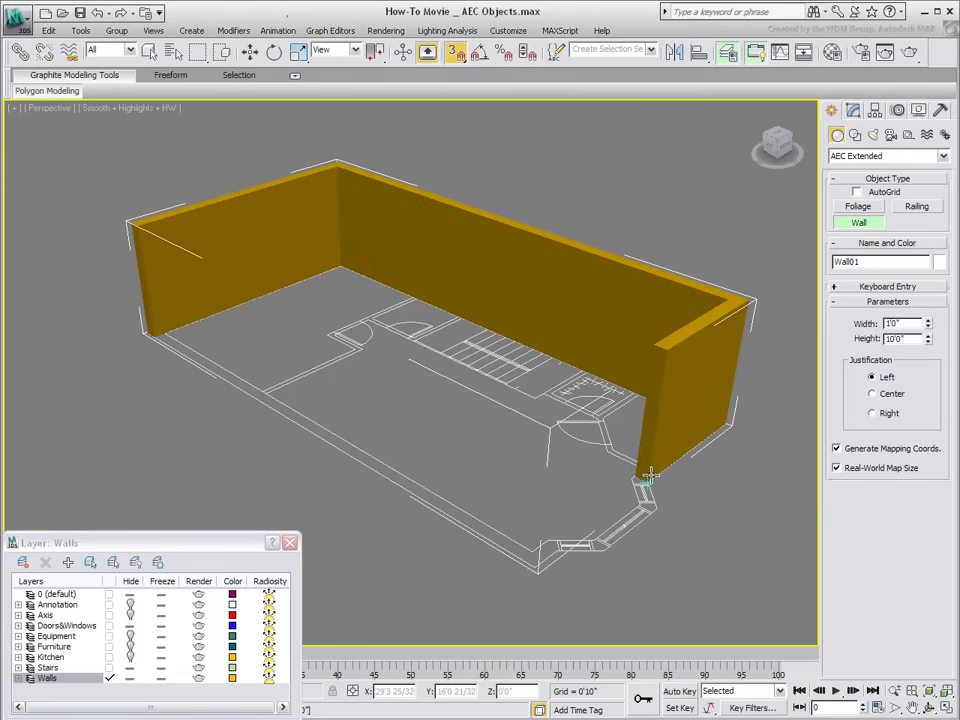
pyautogui.click(651, 476)
pyautogui.click(659, 506)
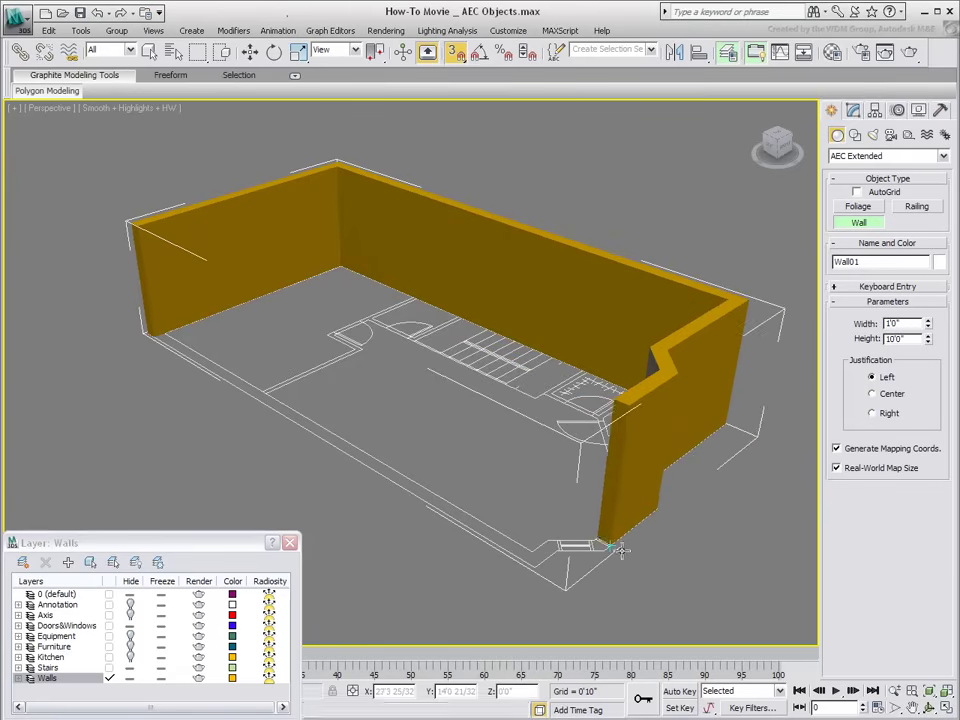
pyautogui.click(560, 553)
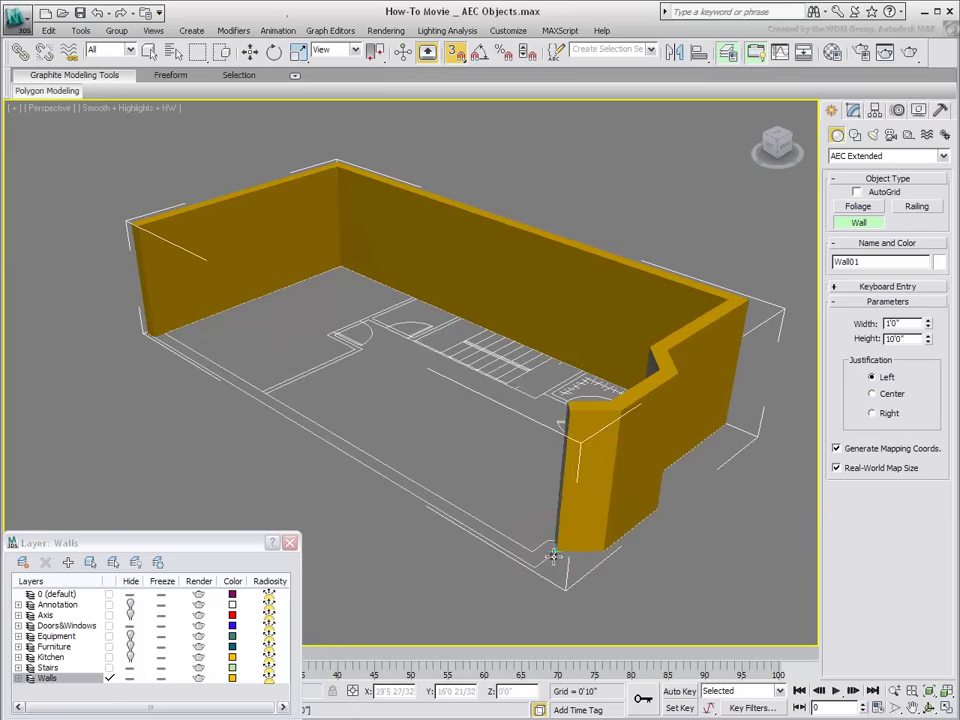
pyautogui.click(147, 336)
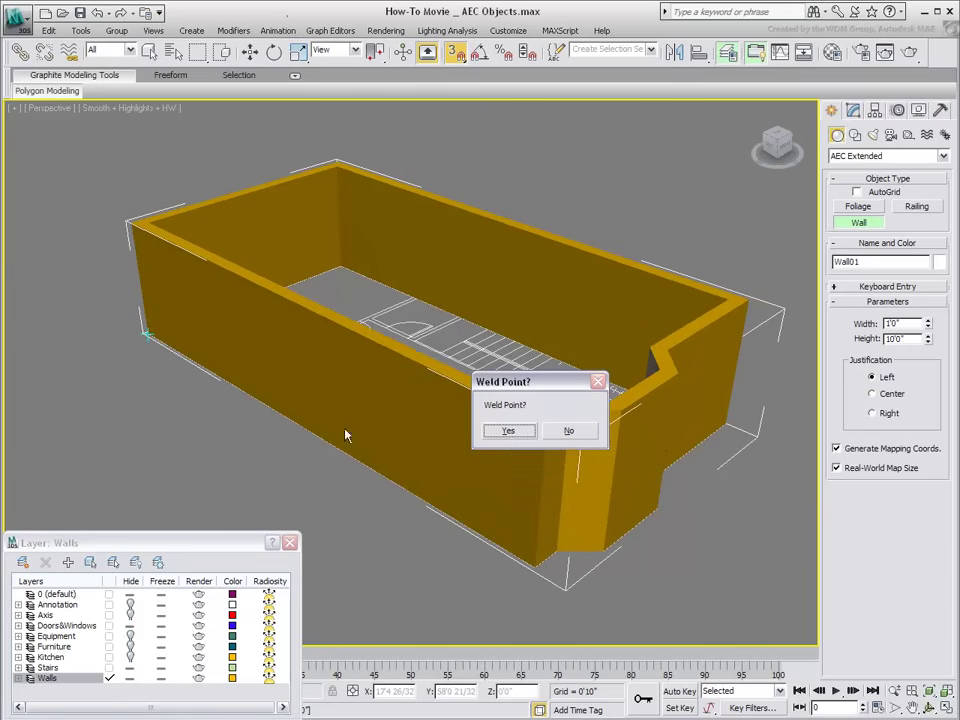
pyautogui.click(507, 431)
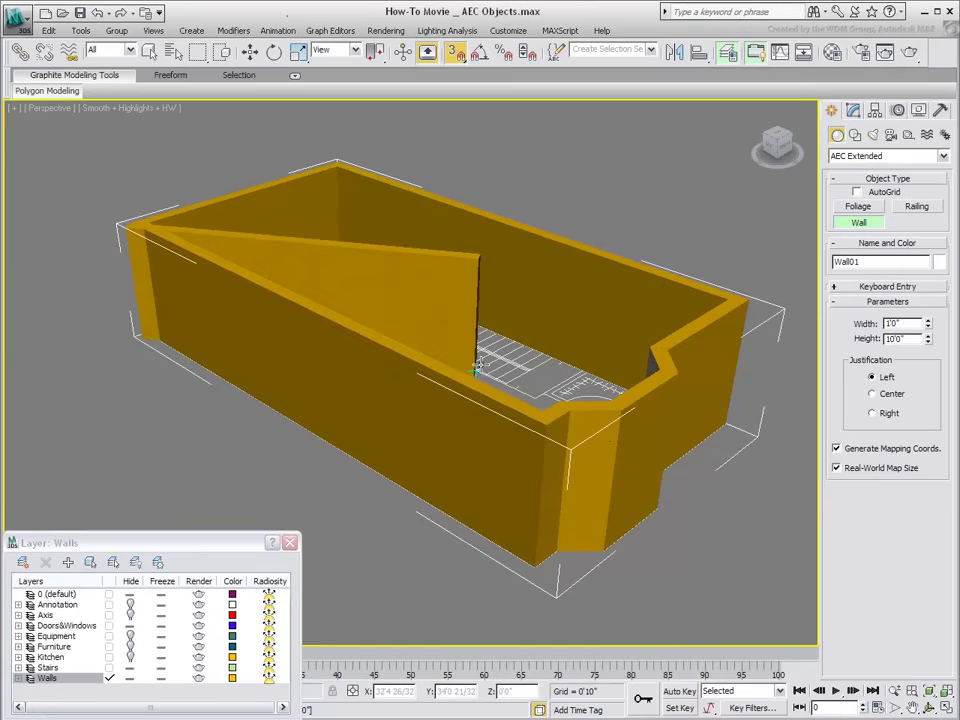
pyautogui.rightClick(436, 331)
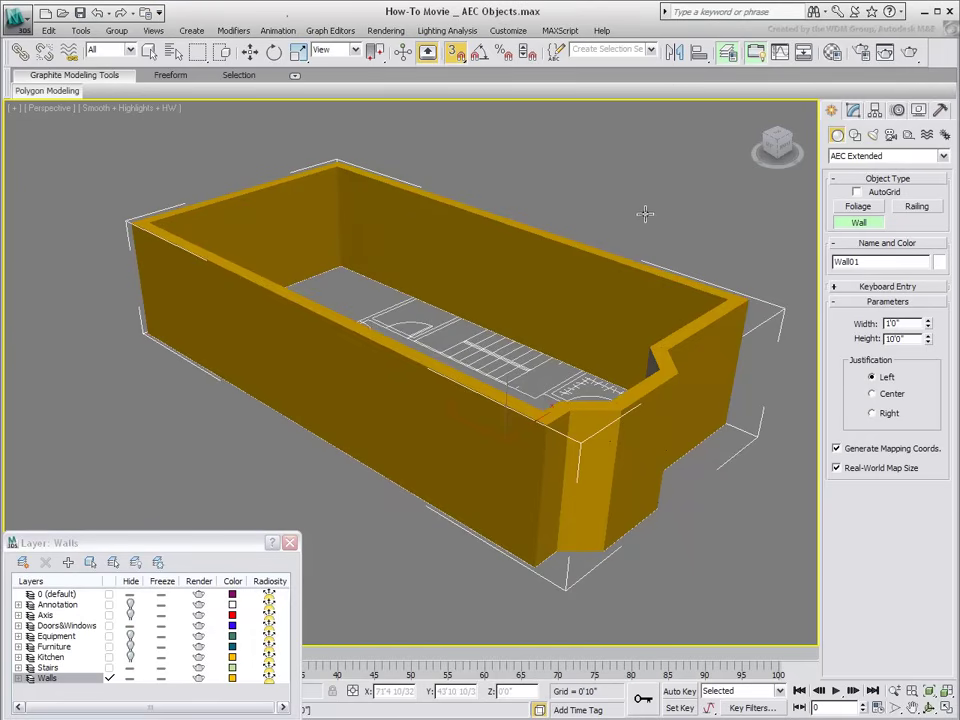
# Step: Set up the Wall tool for the interior partitions with width 0'5" and height 9'0"
pyautogui.keyDown('alt'); pyautogui.moveTo(350, 250); pyautogui.dragTo(375, 379, button='middle'); pyautogui.keyUp('alt')
pyautogui.moveTo(340, 333); pyautogui.dragTo(425, 365, button='middle')
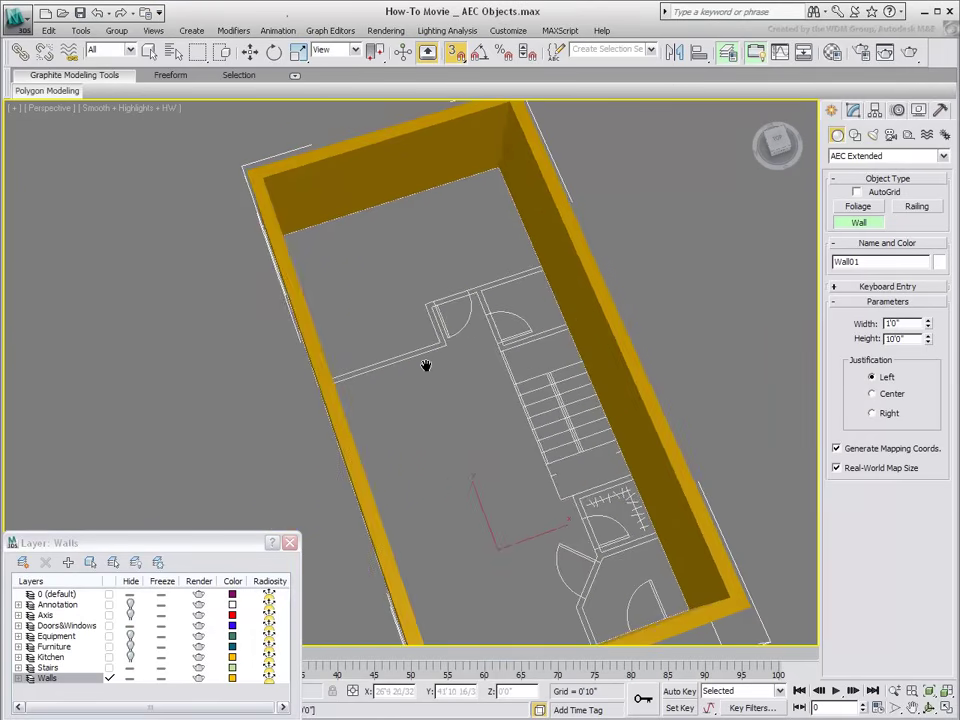
pyautogui.scroll(2, 426, 365)
pyautogui.moveTo(431, 312); pyautogui.dragTo(464, 416, button='middle')
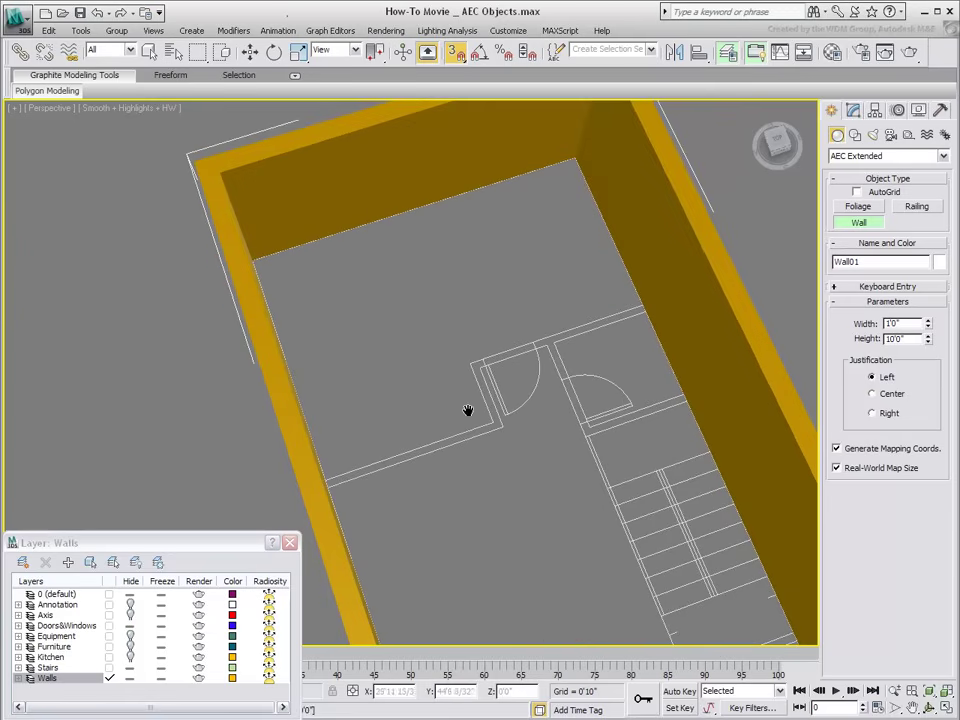
pyautogui.click(858, 222)
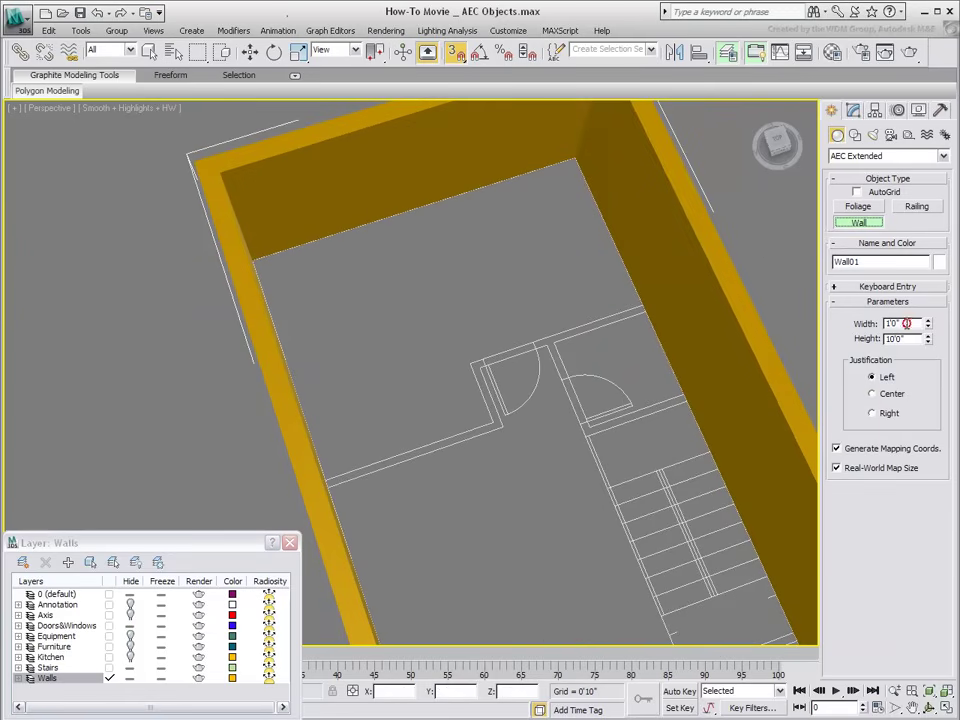
pyautogui.moveTo(906, 323); pyautogui.dragTo(881, 323)
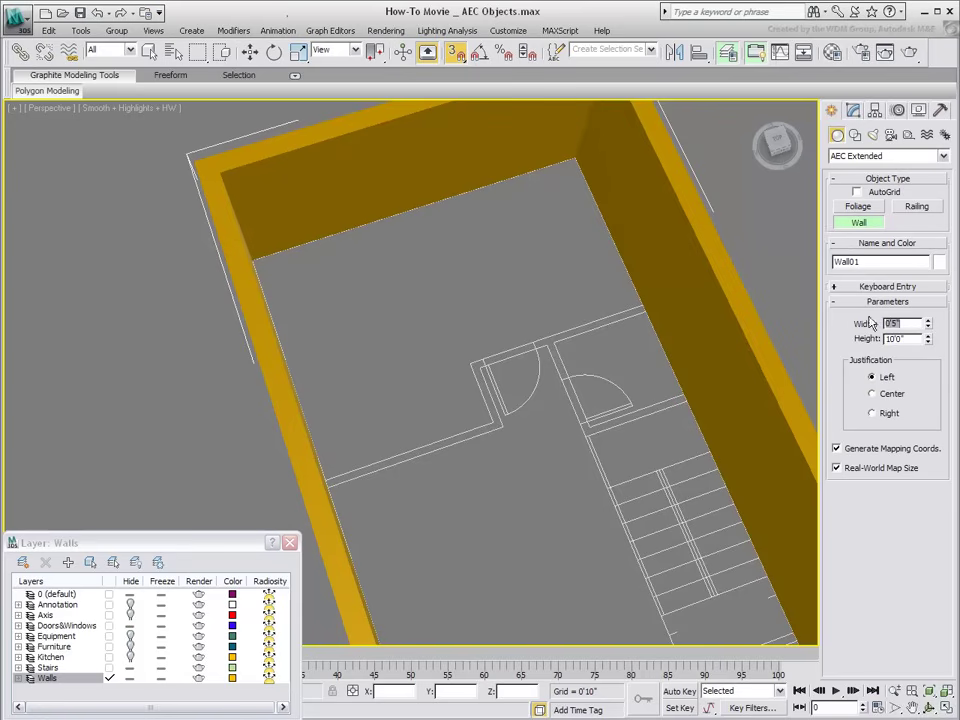
pyautogui.click(900, 339)
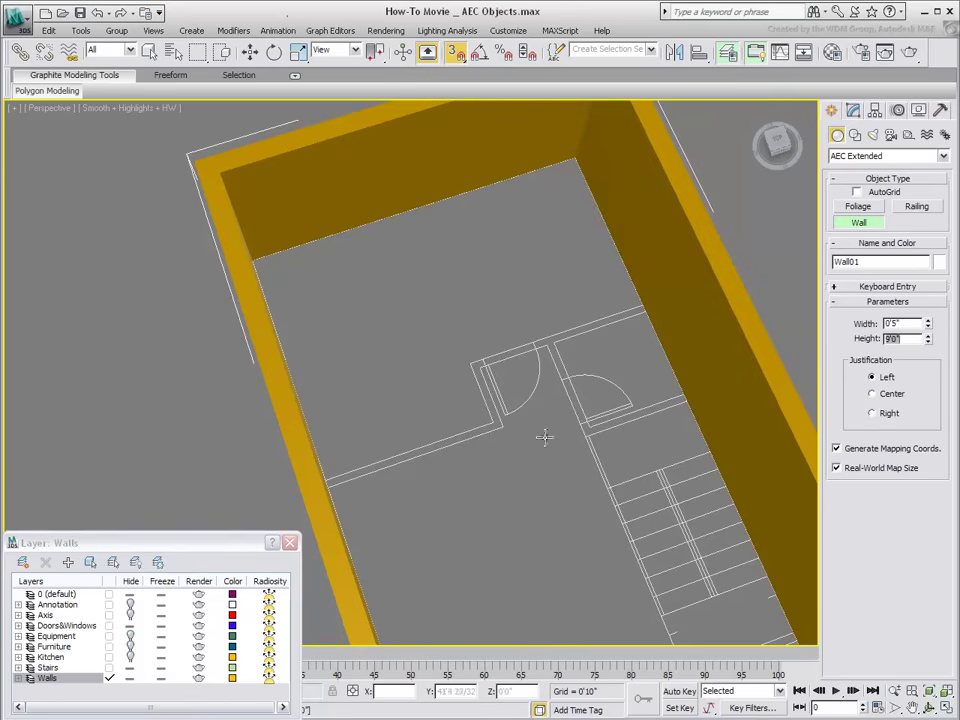
# Step: Trace the stepped interior partition of the back room from one long exterior wall, around the door recess, to the opposite exterior wall
pyautogui.moveTo(521, 469); pyautogui.dragTo(501, 459, button='middle')
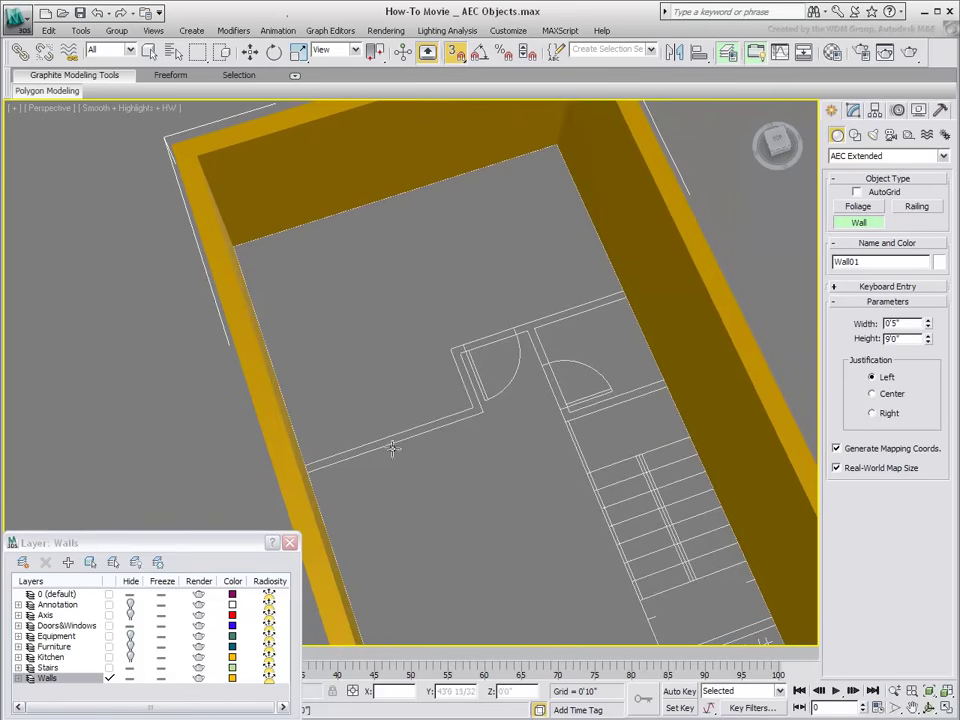
pyautogui.click(621, 301)
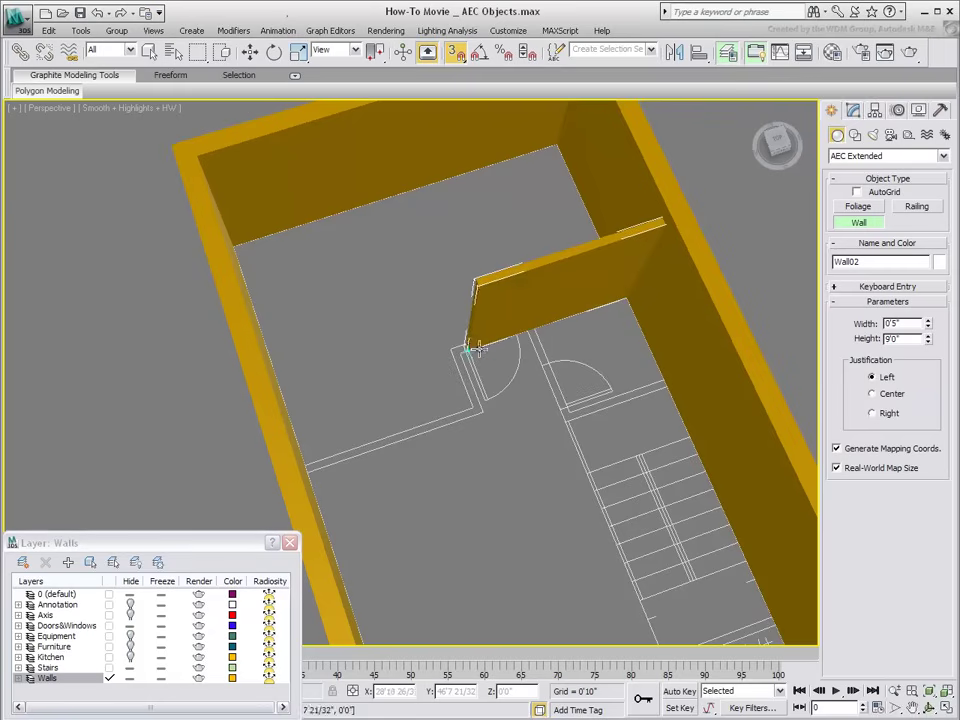
pyautogui.click(459, 352)
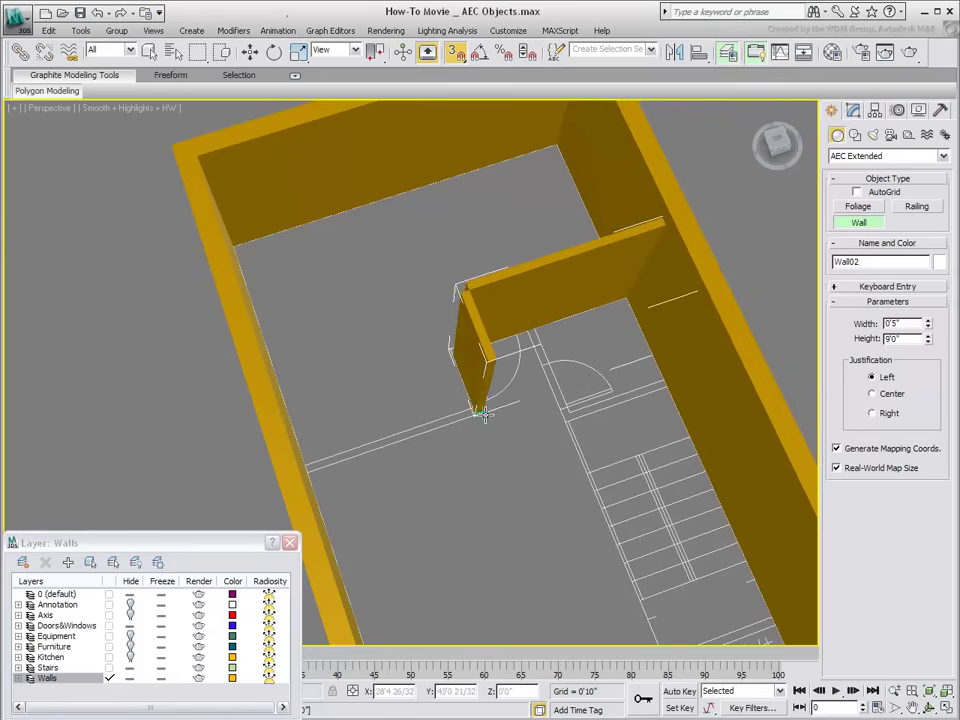
pyautogui.click(485, 413)
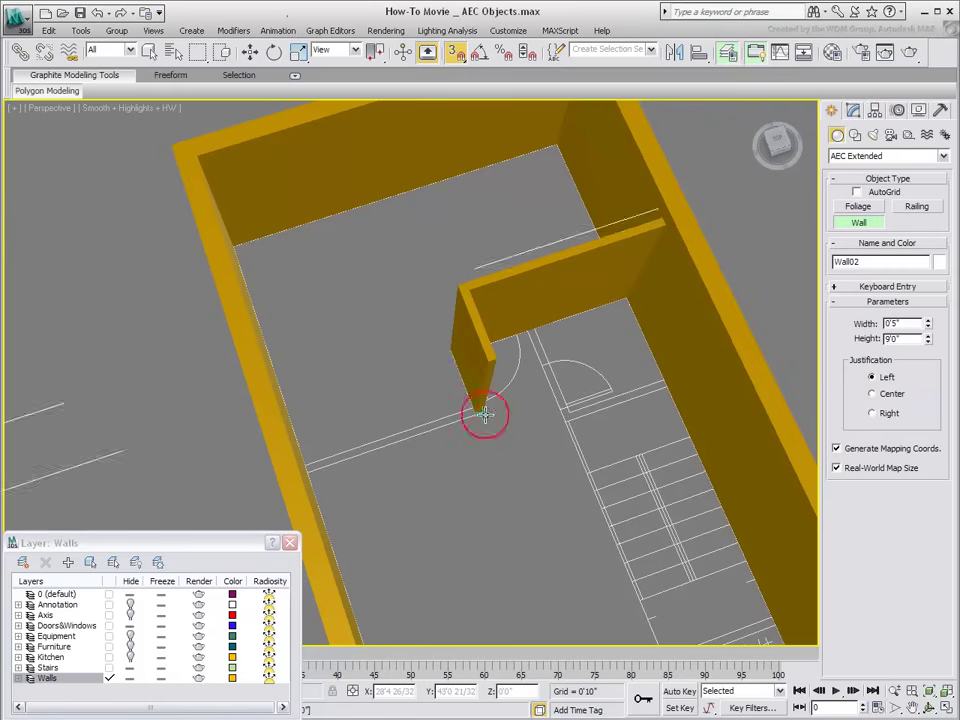
pyautogui.click(313, 471)
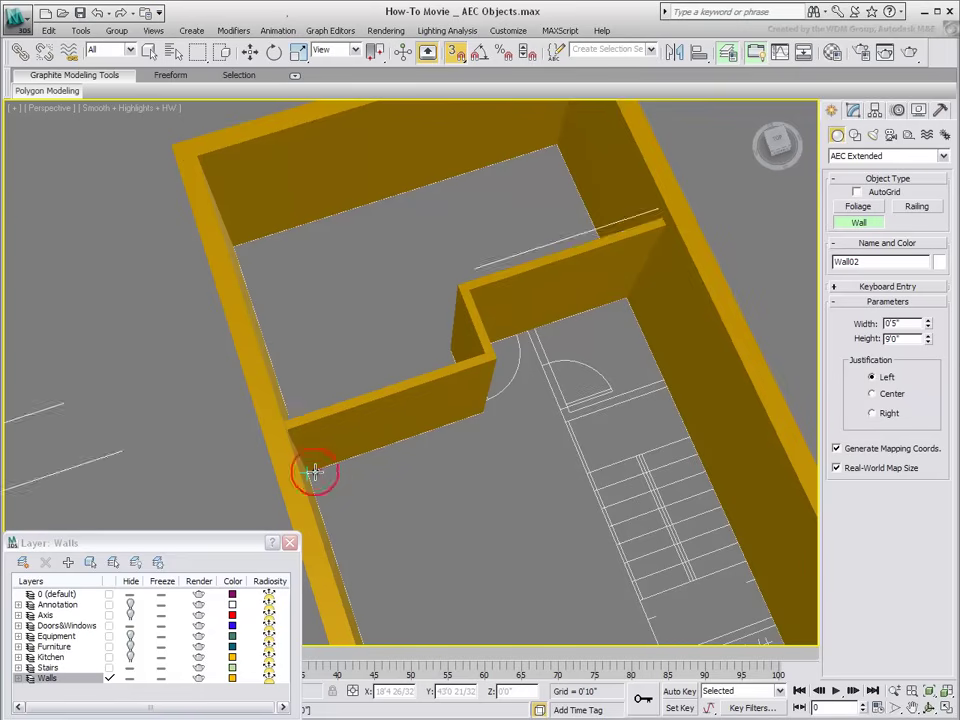
pyautogui.rightClick(452, 501)
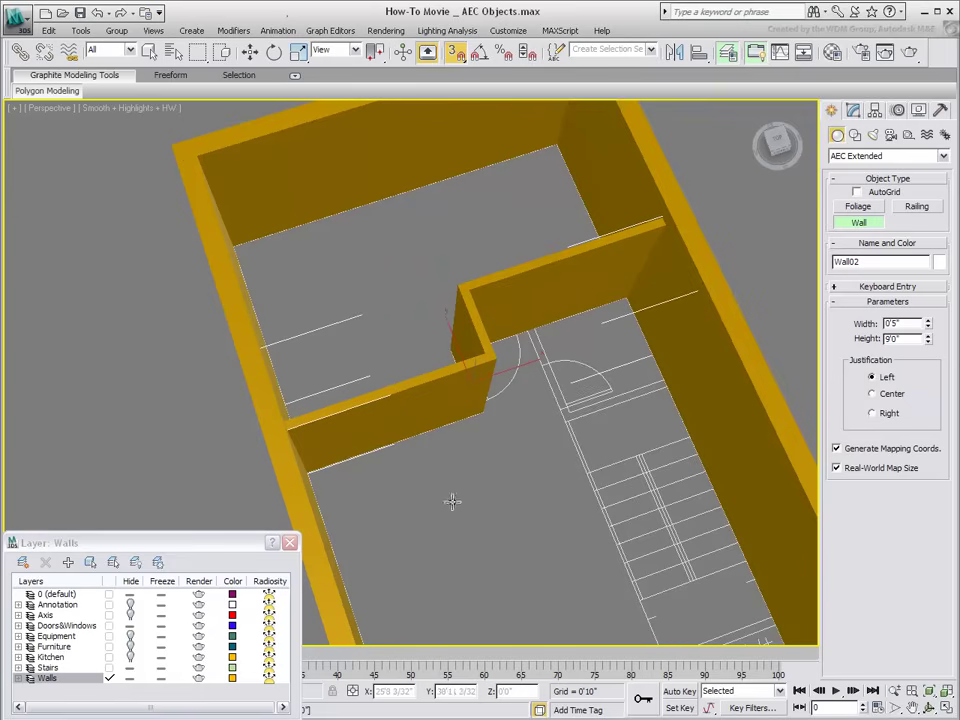
# Step: Trace the L-shaped partition from the long exterior wall above the stairs, around the small room, to the stepped partition
pyautogui.click(662, 389)
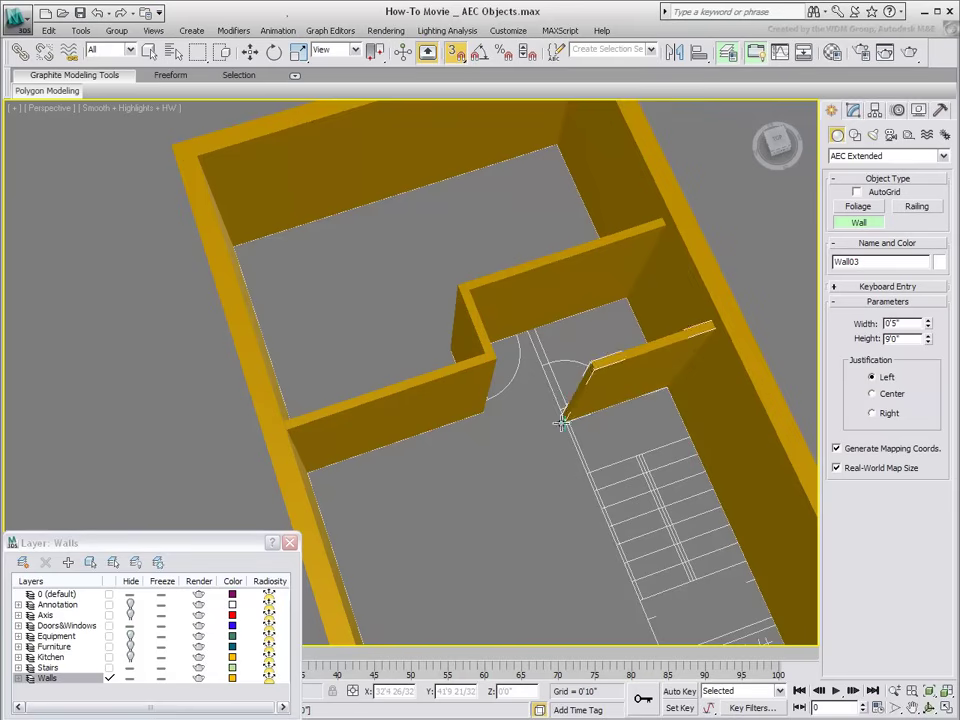
pyautogui.click(558, 413)
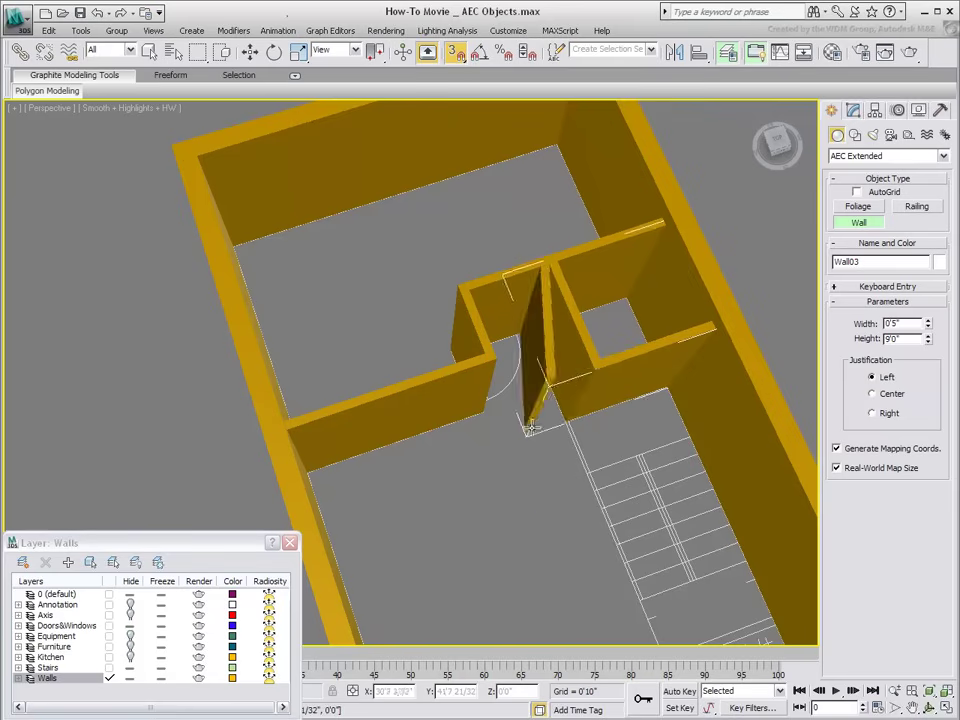
pyautogui.rightClick(544, 504)
# Step: Trace the entrance partition from the front exterior wall, along the angled door segment and closet front, to the long exterior wall
pyautogui.moveTo(544, 504); pyautogui.dragTo(369, 287, button='middle')
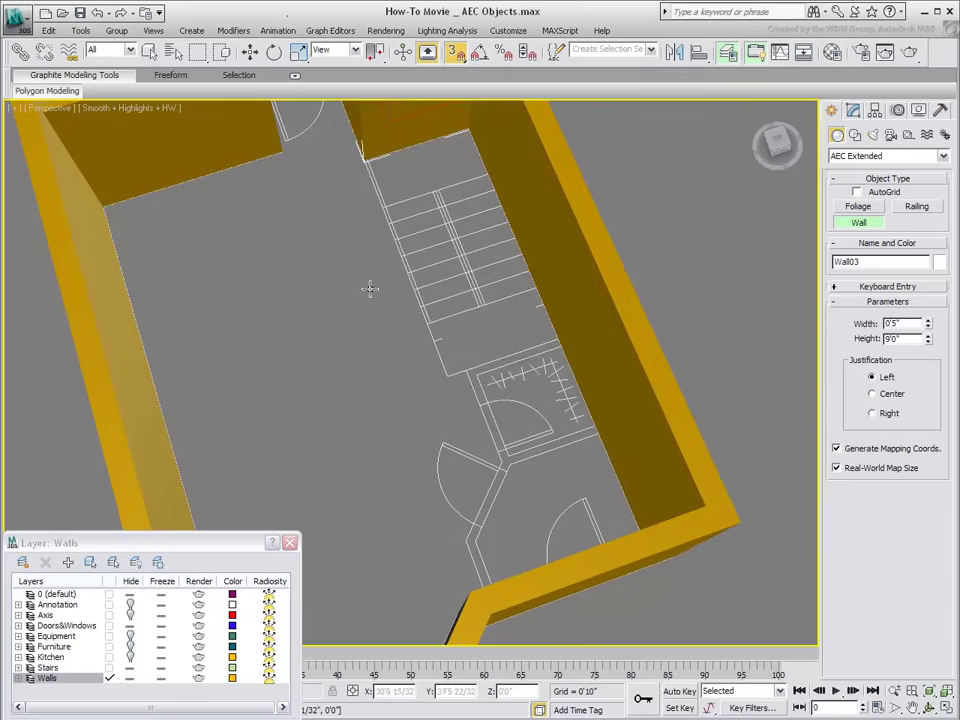
pyautogui.keyDown('alt'); pyautogui.moveTo(551, 523); pyautogui.dragTo(469, 538, button='middle'); pyautogui.keyUp('alt')
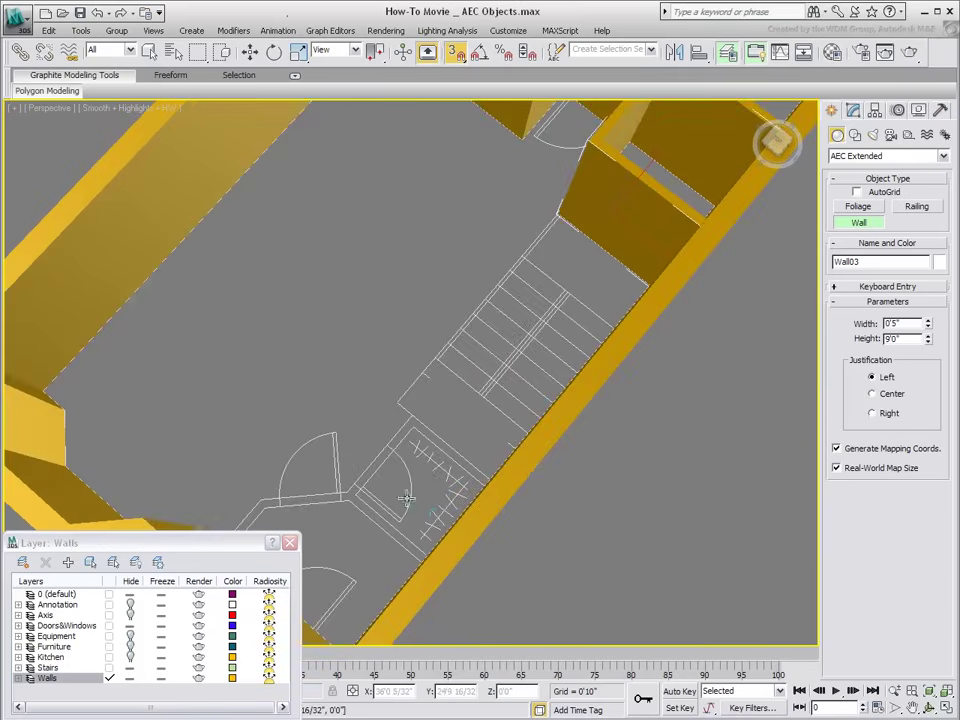
pyautogui.moveTo(407, 497); pyautogui.dragTo(589, 396, button='middle')
pyautogui.scroll(3, 579, 418)
pyautogui.moveTo(669, 490); pyautogui.dragTo(429, 406, button='middle')
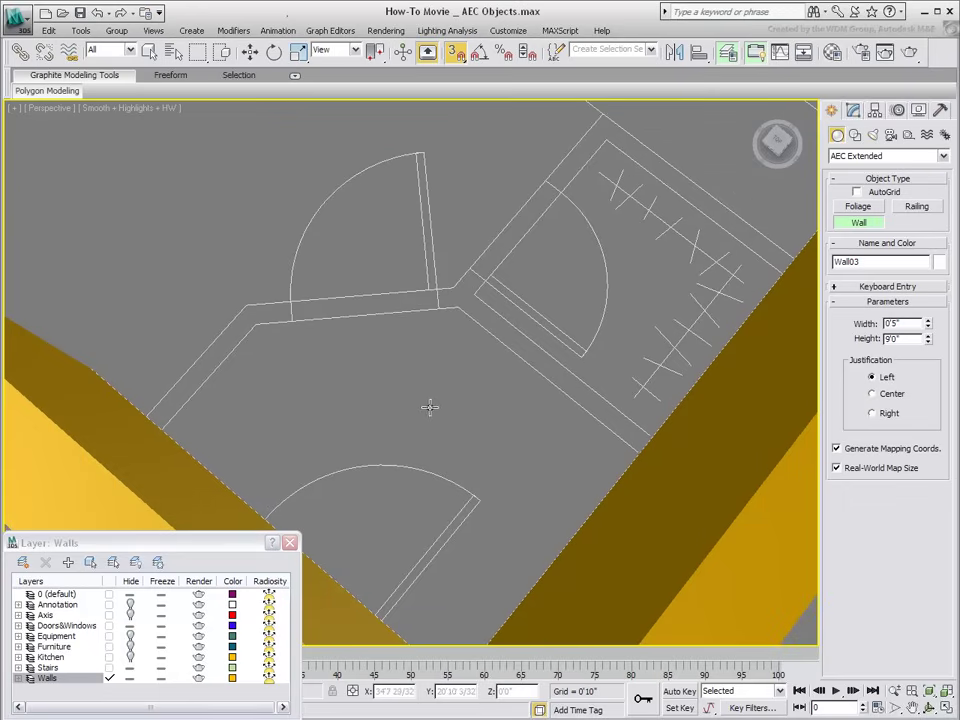
pyautogui.click(156, 410)
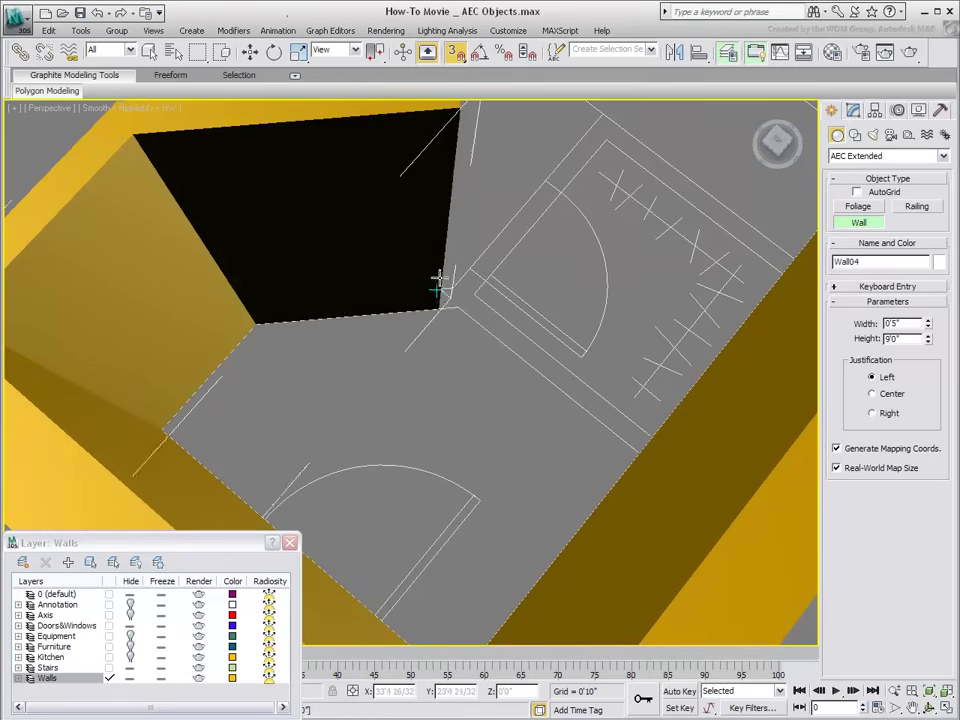
pyautogui.click(458, 306)
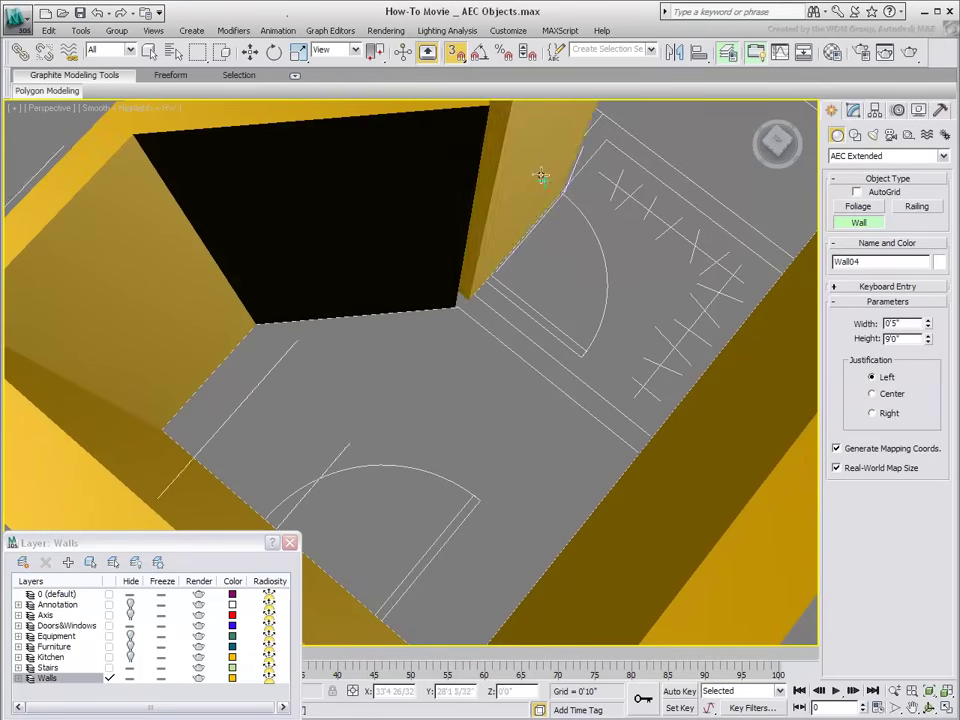
pyautogui.click(600, 113)
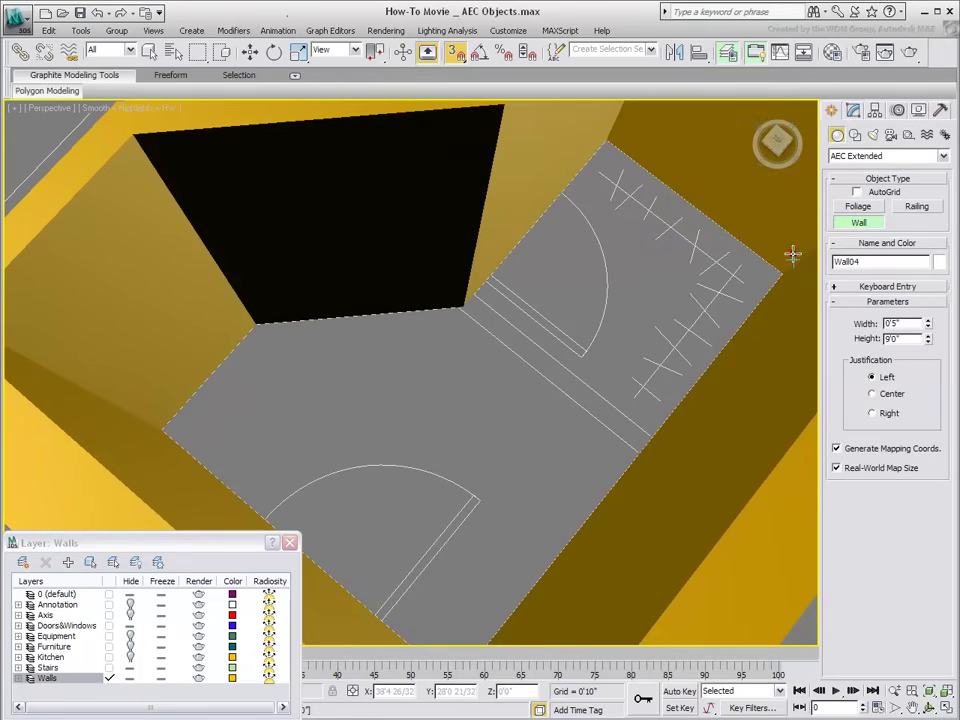
pyautogui.rightClick(670, 282)
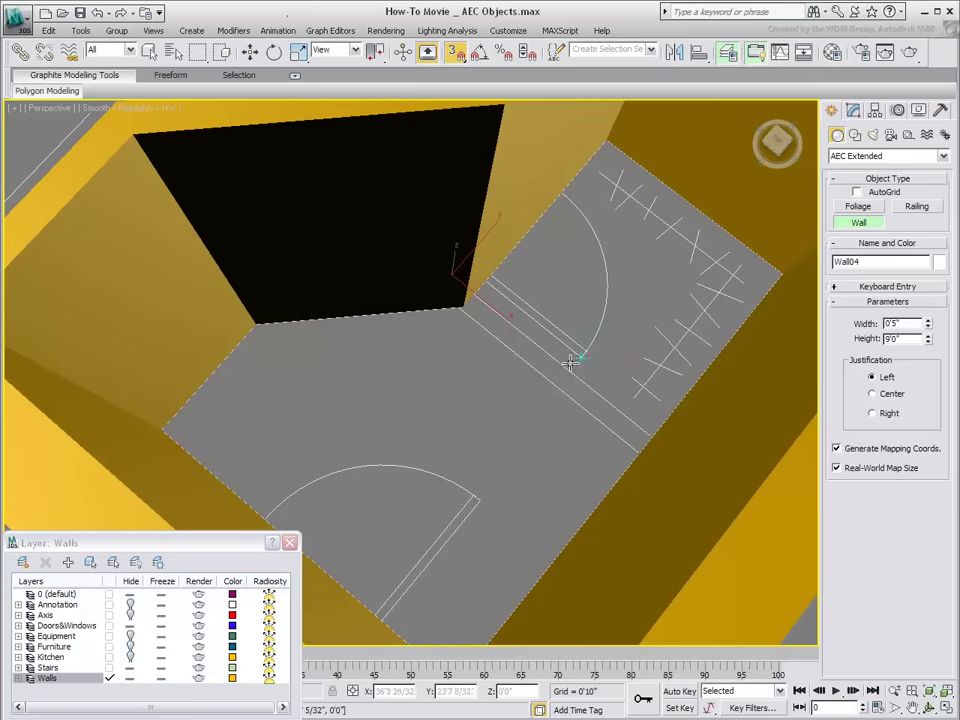
# Step: Add the partition between the closet and the entrance, from the long exterior wall to the corner of the angled partition
pyautogui.click(630, 452)
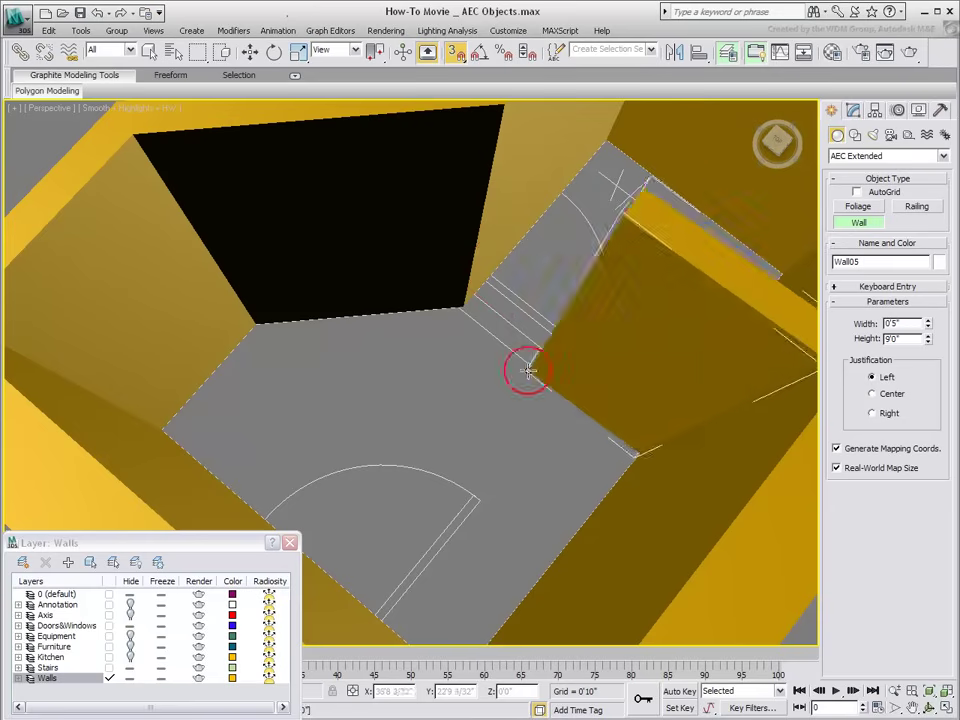
pyautogui.click(455, 305)
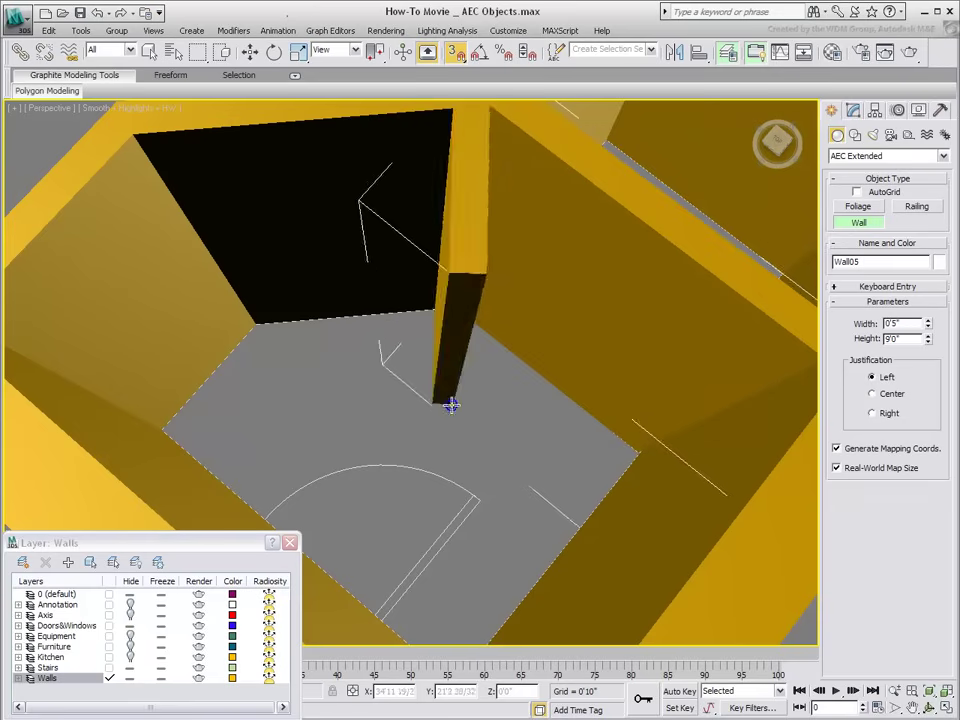
pyautogui.rightClick(440, 411)
# Step: Turn on See-Through display in the Walls layer's properties
pyautogui.scroll(-5, 420, 424)
pyautogui.keyDown('alt'); pyautogui.moveTo(387, 416); pyautogui.dragTo(478, 369, button='middle'); pyautogui.keyUp('alt')
pyautogui.moveTo(300, 300); pyautogui.dragTo(481, 503, button='middle')
pyautogui.keyDown('ctrl'); pyautogui.keyDown('alt'); pyautogui.moveTo(443, 456); pyautogui.dragTo(439, 511, button='middle'); pyautogui.keyUp('alt'); pyautogui.keyUp('ctrl')
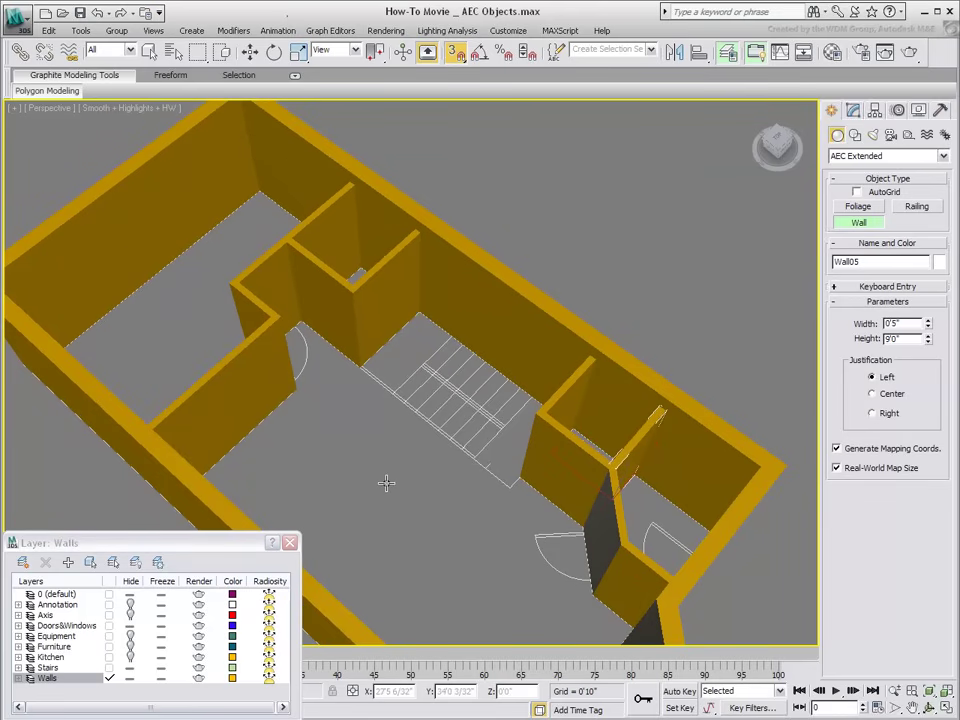
pyautogui.moveTo(204, 548); pyautogui.dragTo(412, 262)
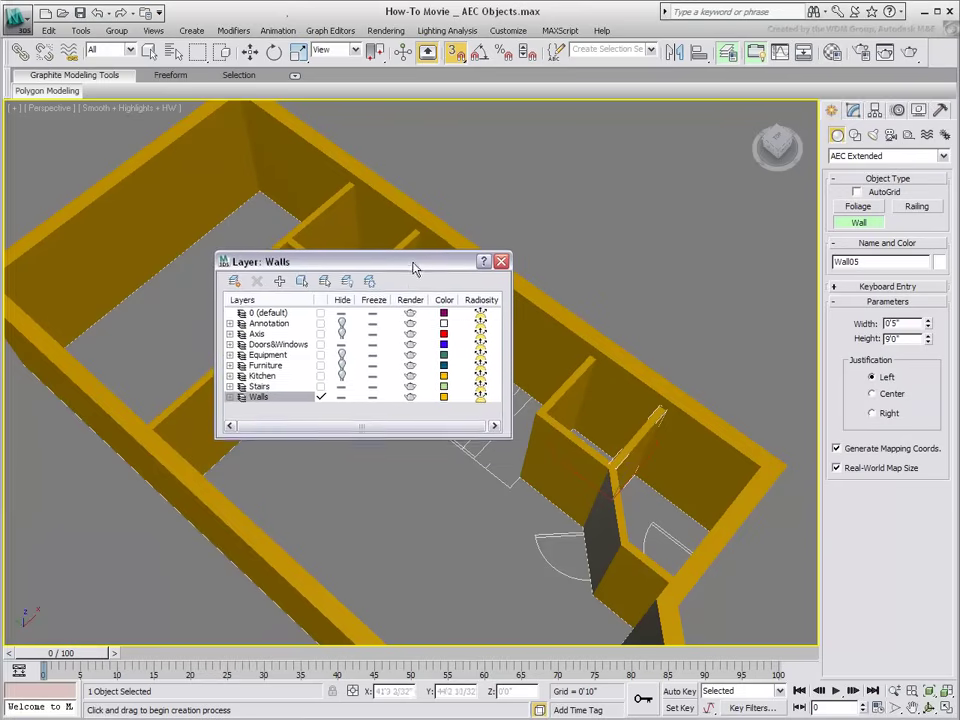
pyautogui.rightClick(270, 397)
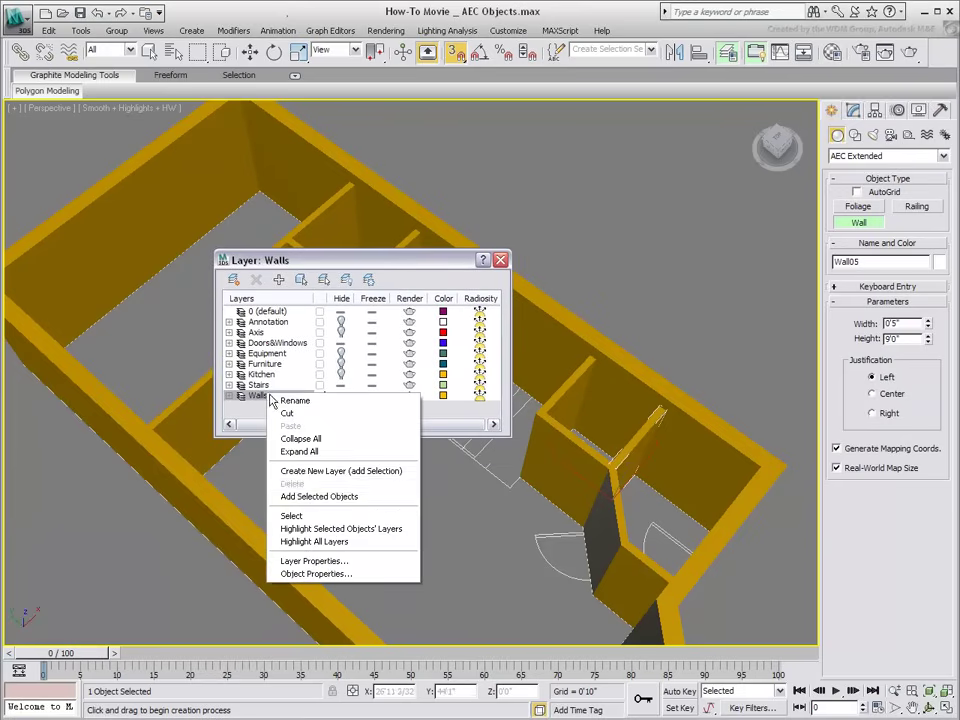
pyautogui.click(325, 560)
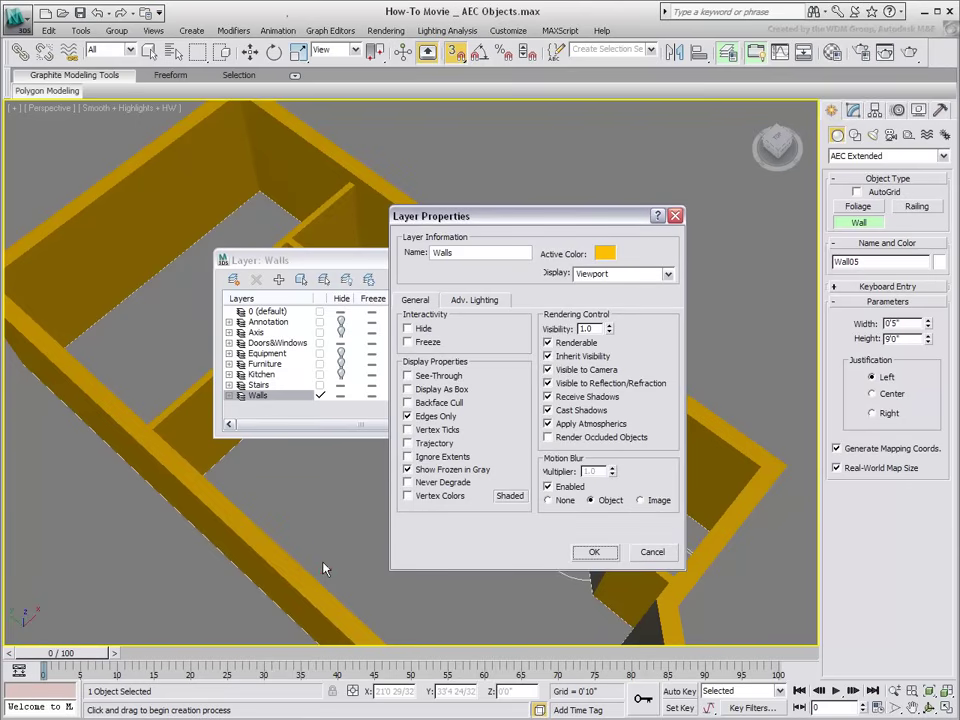
pyautogui.click(407, 376)
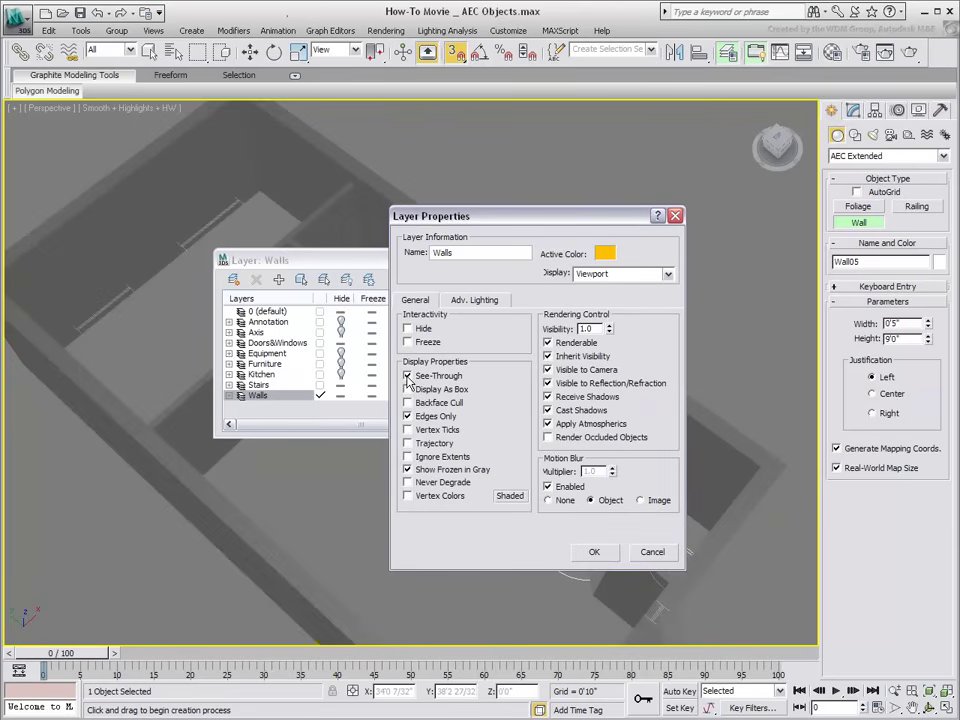
pyautogui.click(593, 553)
pyautogui.moveTo(398, 270); pyautogui.dragTo(183, 550)
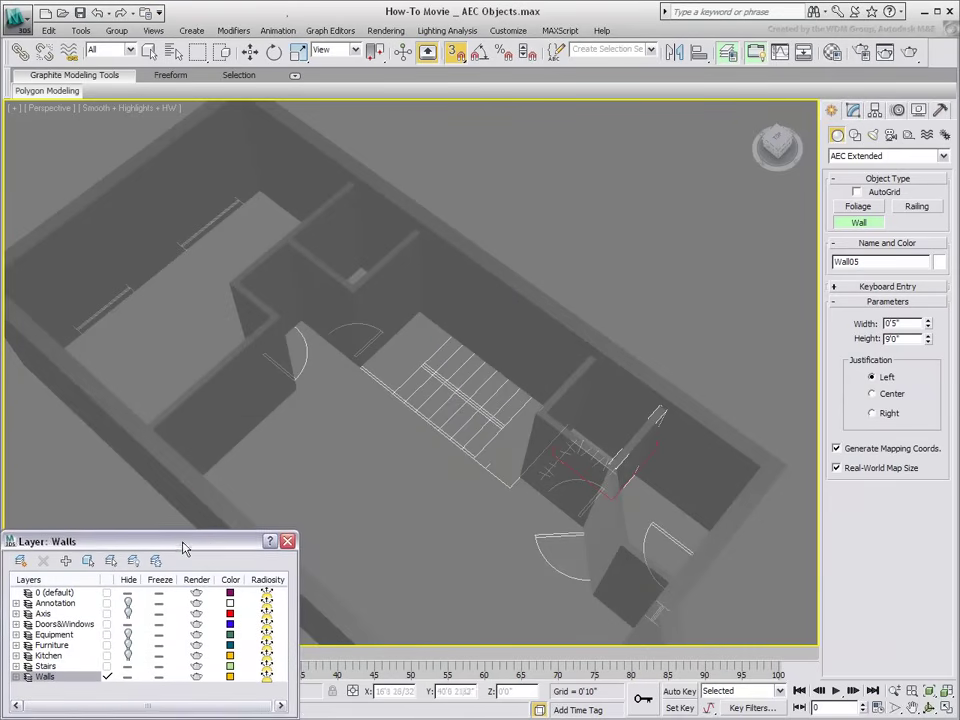
# Step: Make Doors&Windows the current layer and switch the geometry category to Doors
pyautogui.moveTo(268, 214); pyautogui.dragTo(518, 373, button='middle')
pyautogui.scroll(5, 346, 408)
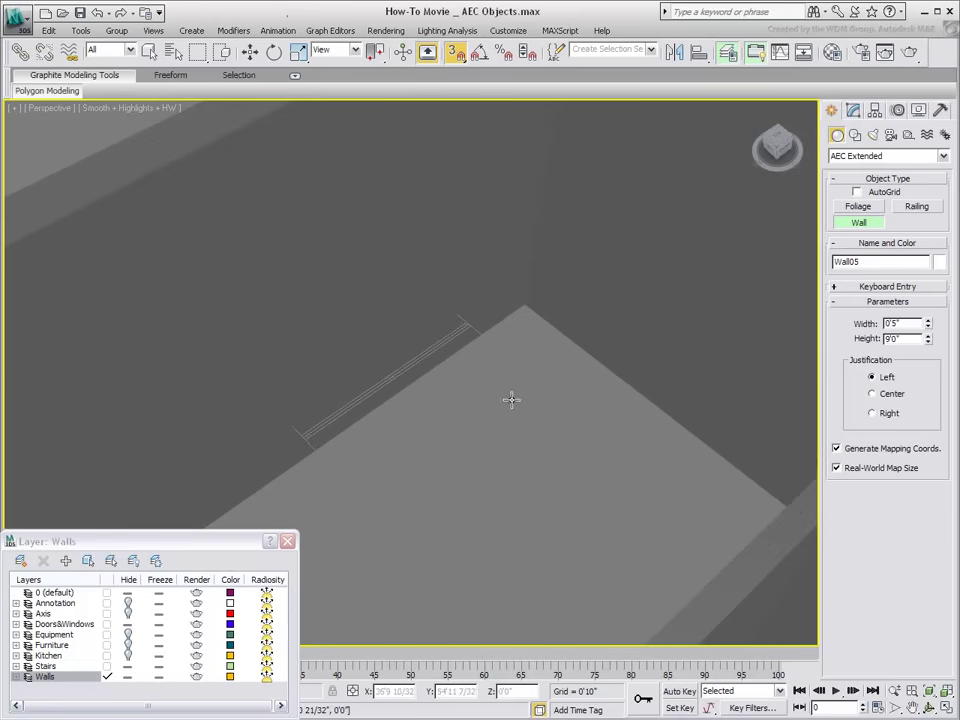
pyautogui.click(106, 623)
pyautogui.click(888, 156)
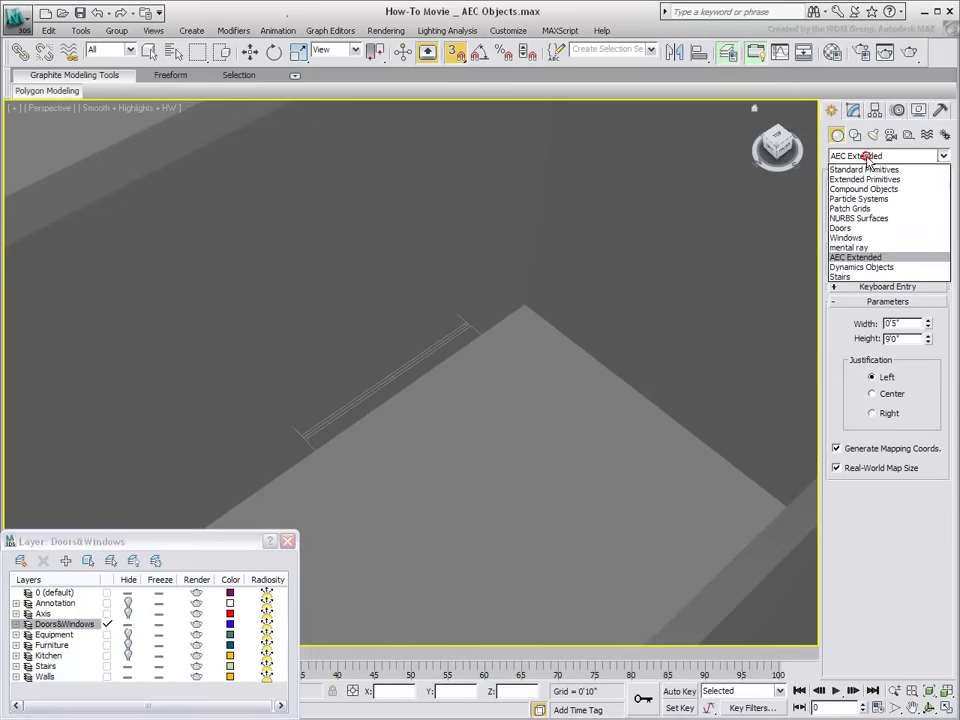
pyautogui.click(840, 229)
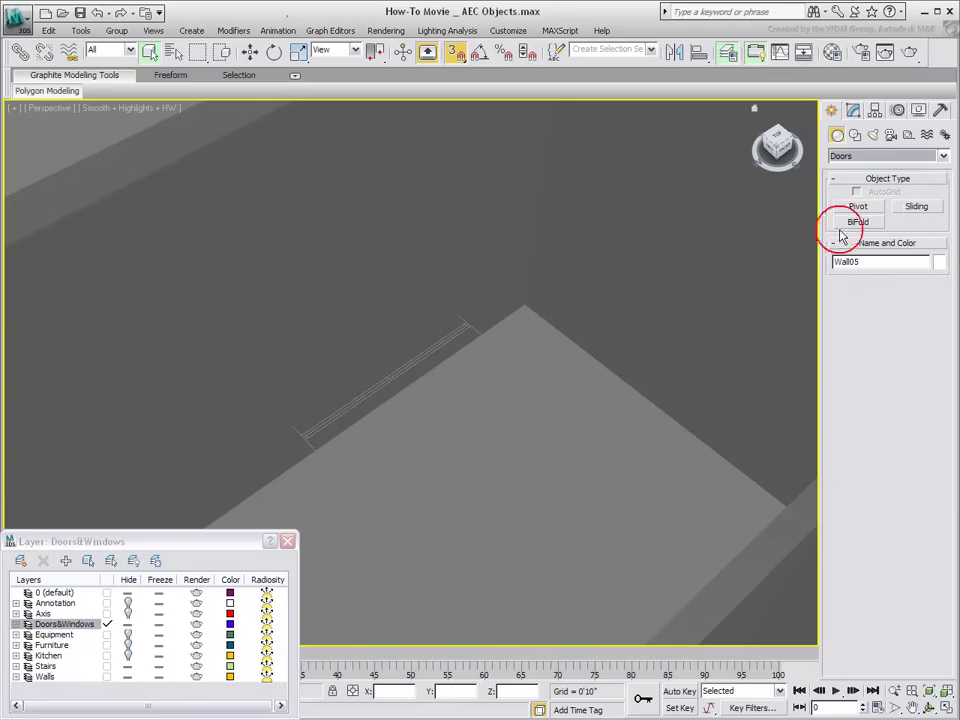
# Step: Create a Sliding door at the plan's opening nearest the back room's corner, 5'8" wide, 1'0" deep and about 4'9" high
pyautogui.click(910, 206)
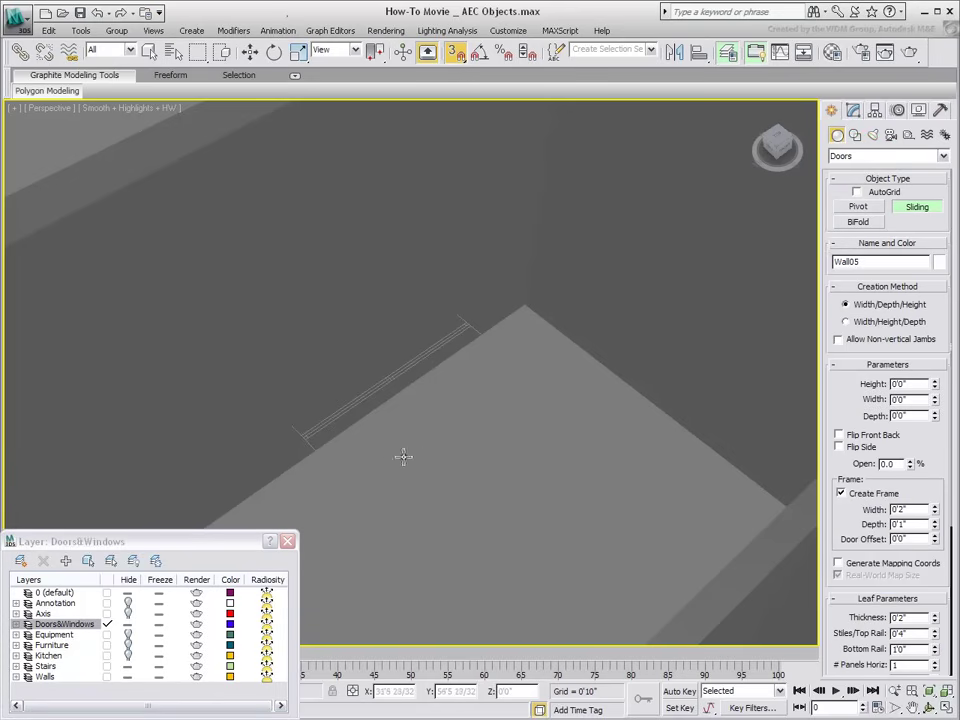
pyautogui.moveTo(313, 449); pyautogui.dragTo(482, 332)
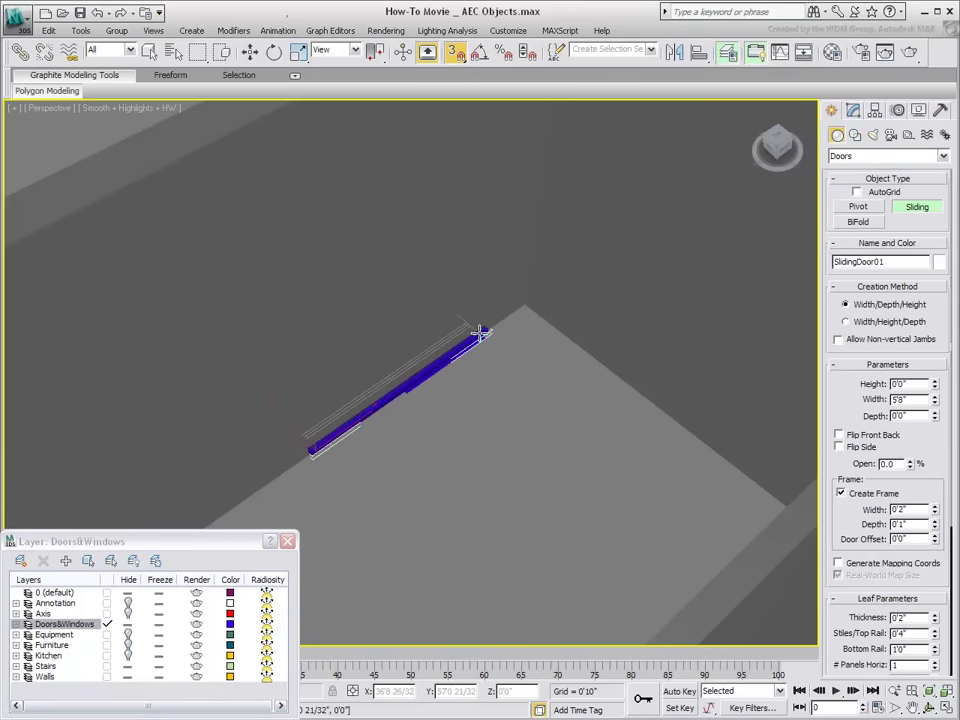
pyautogui.click(454, 315)
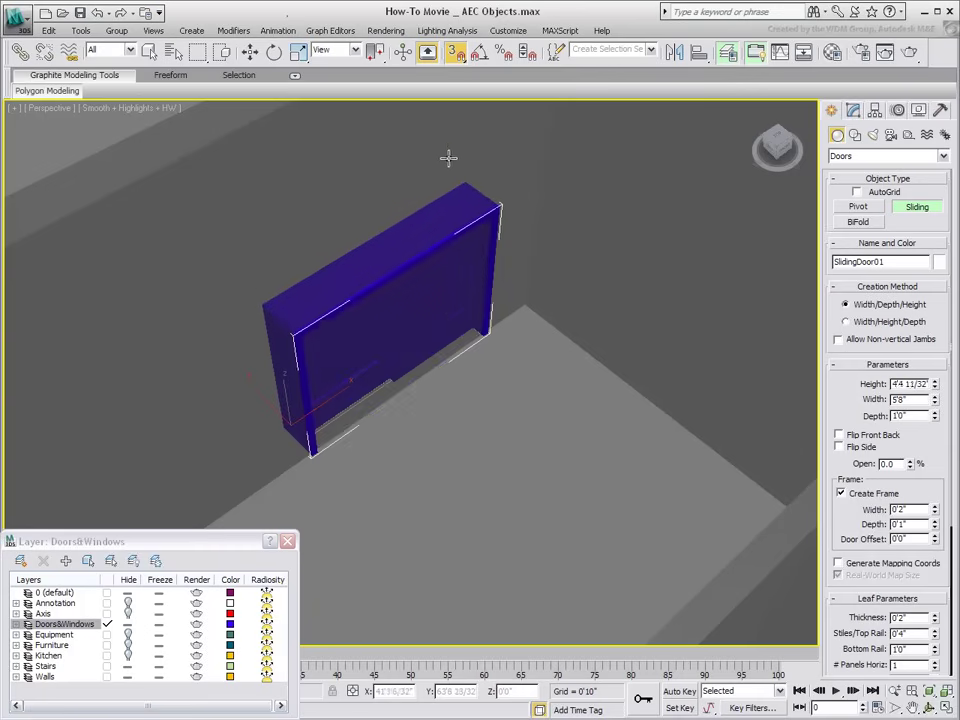
pyautogui.click(448, 143)
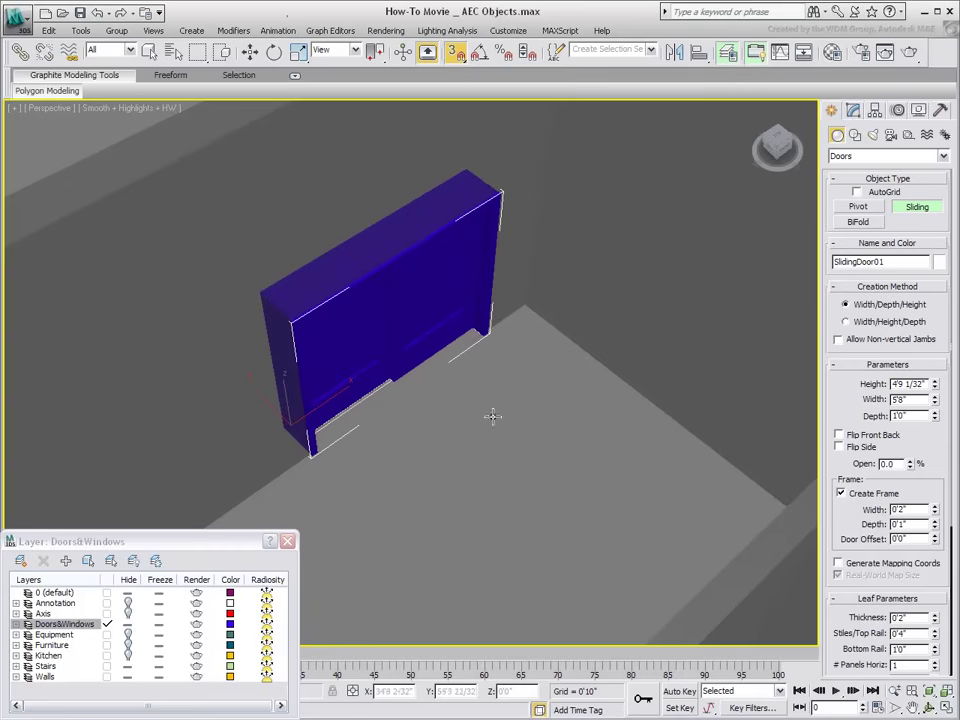
# Step: Set the sliding door's height to 7'0" and slide it open to 67%
pyautogui.keyDown('alt'); pyautogui.moveTo(501, 484); pyautogui.dragTo(482, 461, button='middle'); pyautogui.keyUp('alt')
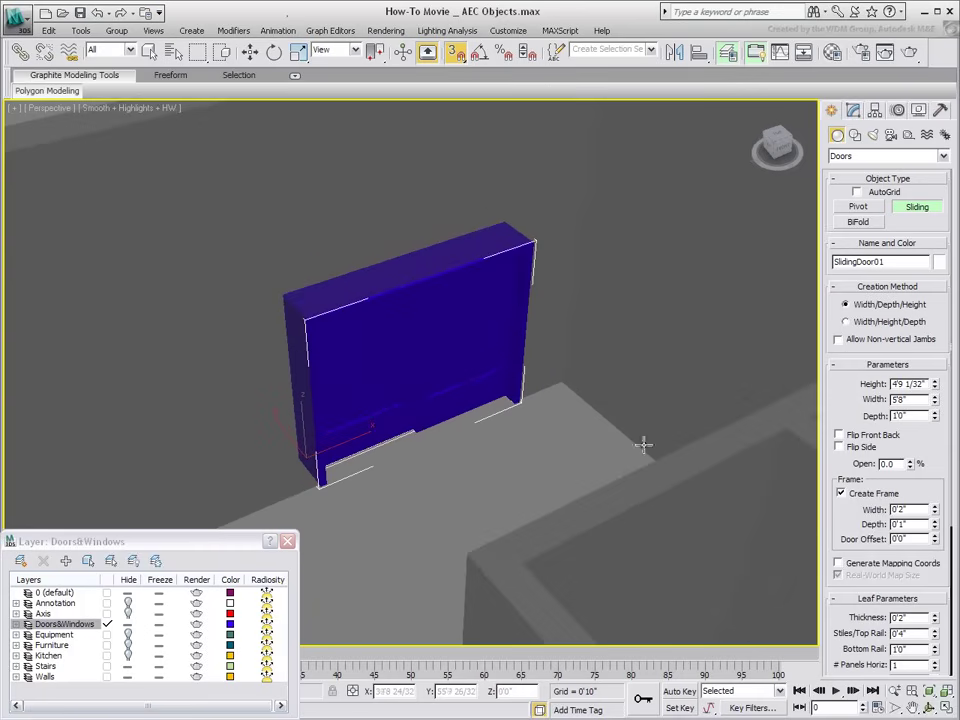
pyautogui.doubleClick(890, 384)
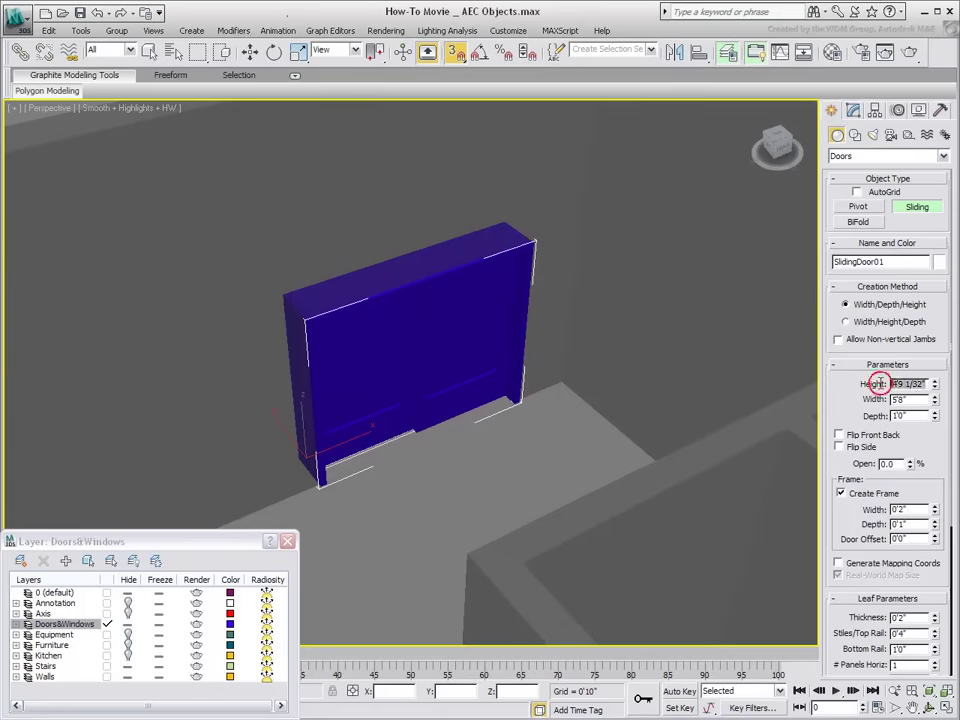
pyautogui.write("7'")
pyautogui.press('Return')
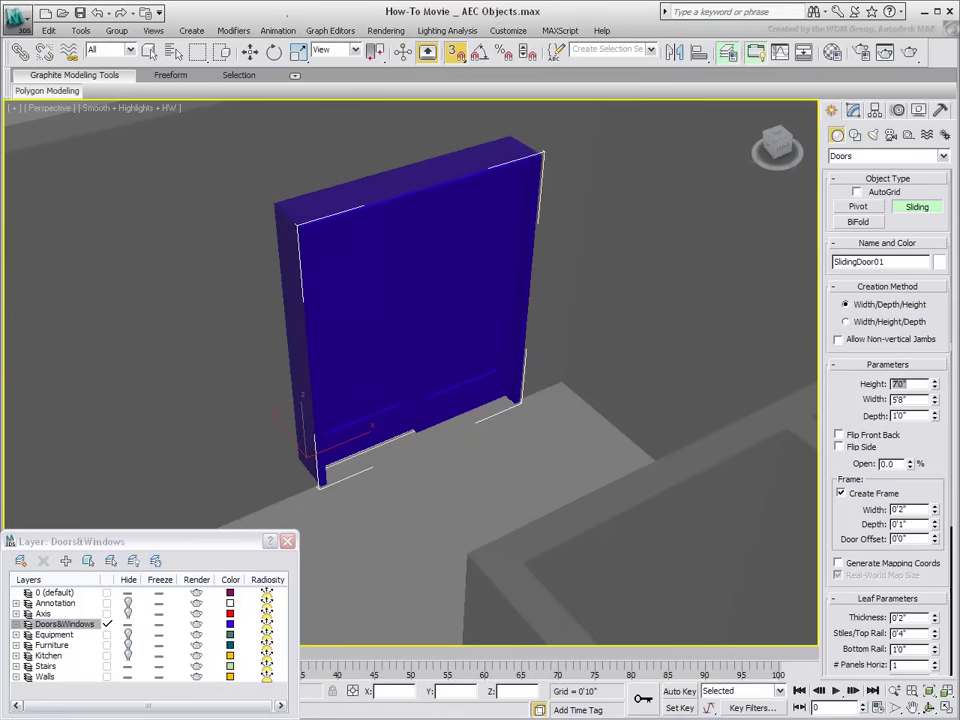
pyautogui.keyDown('alt'); pyautogui.moveTo(626, 401); pyautogui.dragTo(566, 471, button='middle'); pyautogui.keyUp('alt')
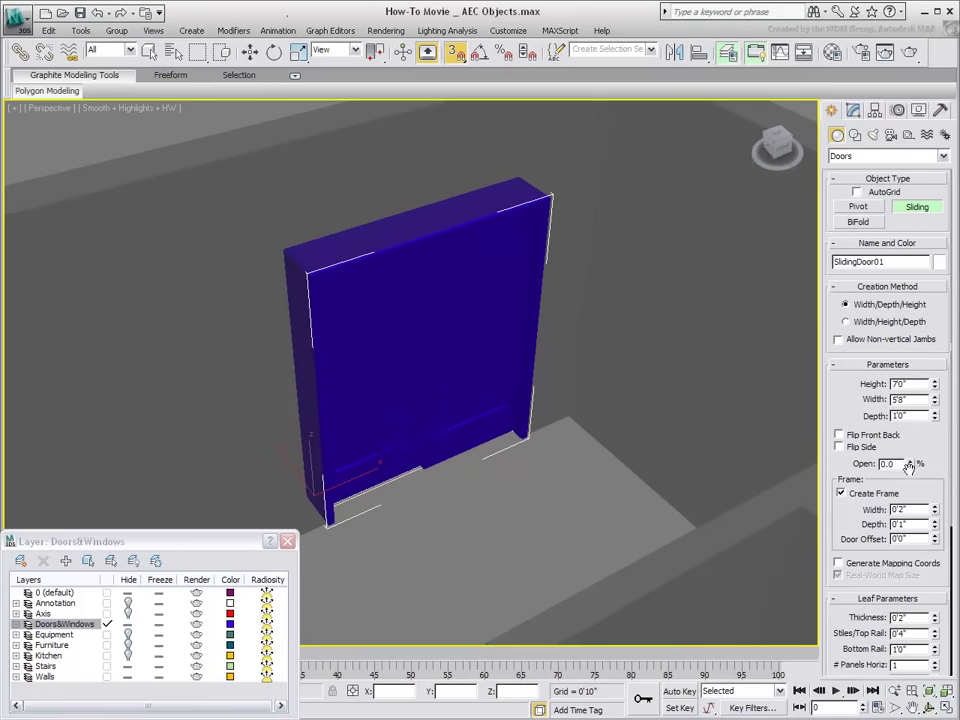
pyautogui.moveTo(910, 464); pyautogui.dragTo(700, 437)
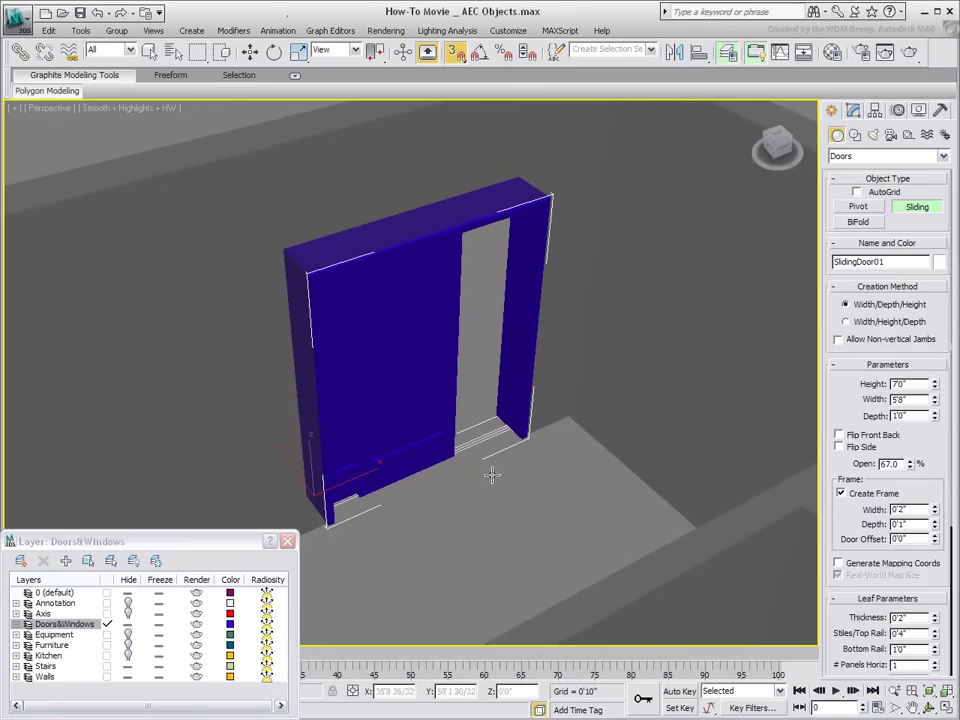
# Step: Create a Pivot door at the plan's interior opening by the end of the stairs, 2'8" wide, 0'5" deep and about 5'6" high
pyautogui.moveTo(514, 489); pyautogui.dragTo(281, 301, button='middle')
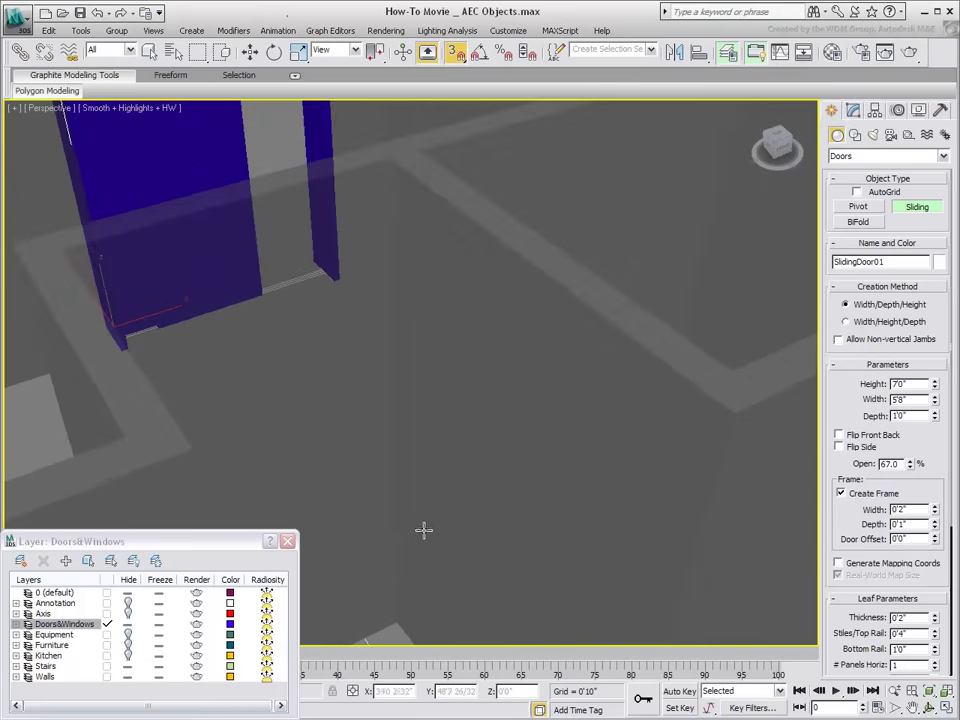
pyautogui.moveTo(424, 530); pyautogui.dragTo(431, 476, button='middle')
pyautogui.scroll(-3, 431, 476)
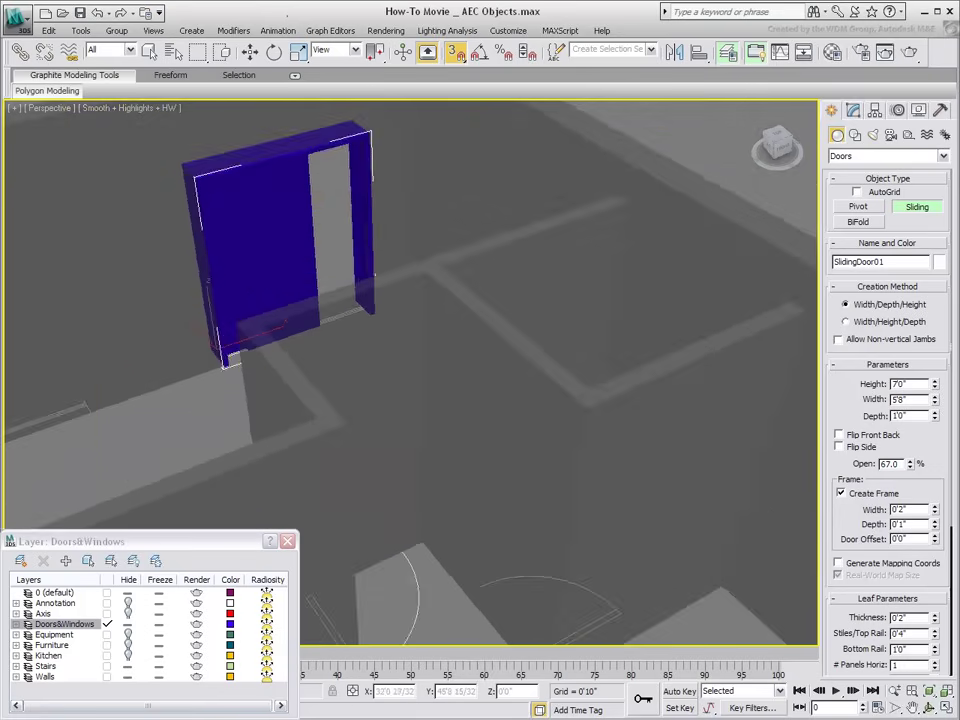
pyautogui.keyDown('alt'); pyautogui.moveTo(441, 581); pyautogui.dragTo(513, 590, button='middle'); pyautogui.keyUp('alt')
pyautogui.scroll(2, 527, 576)
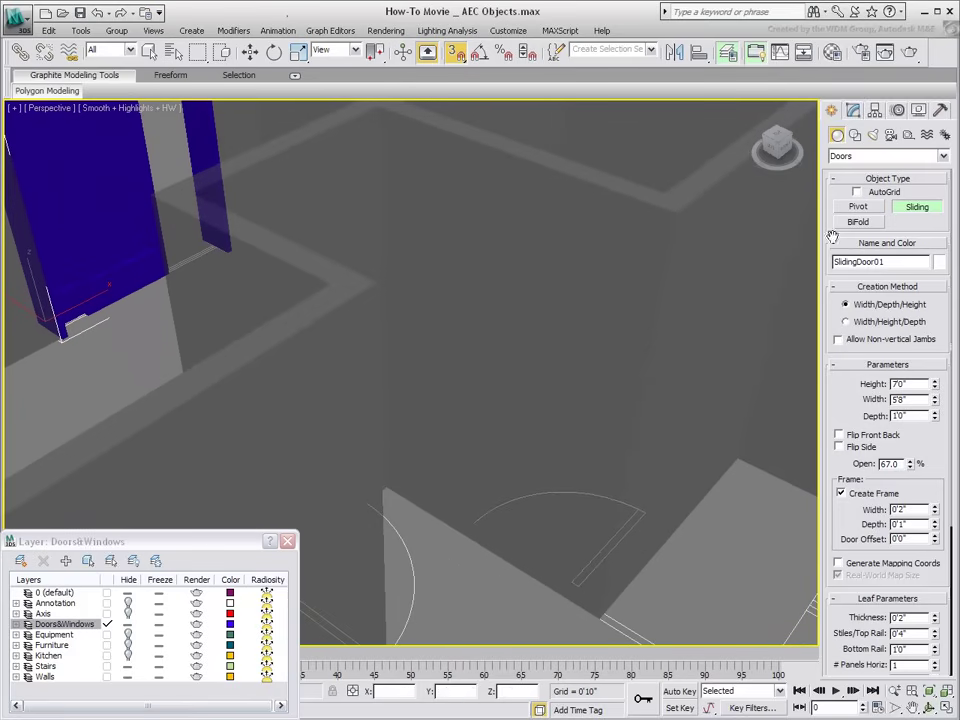
pyautogui.click(858, 206)
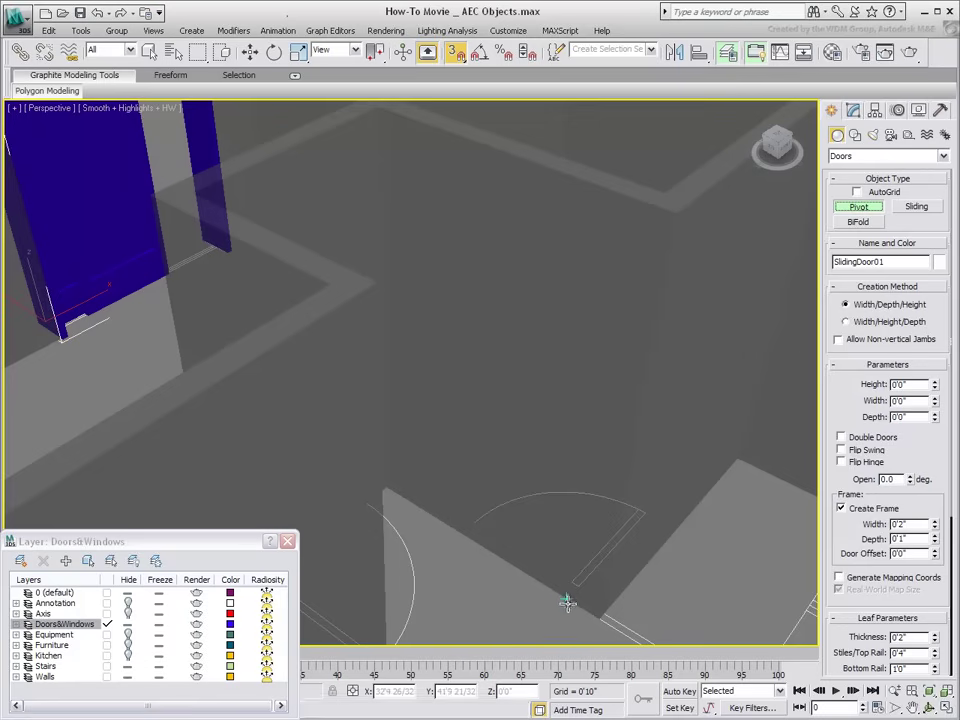
pyautogui.moveTo(562, 537); pyautogui.dragTo(461, 531)
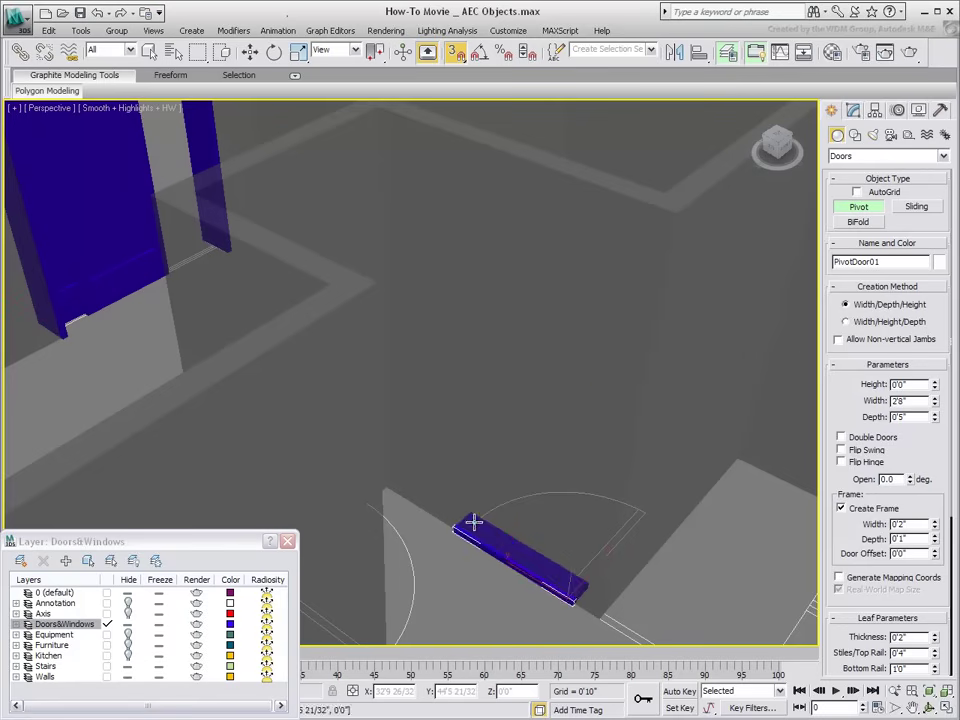
pyautogui.click(472, 527)
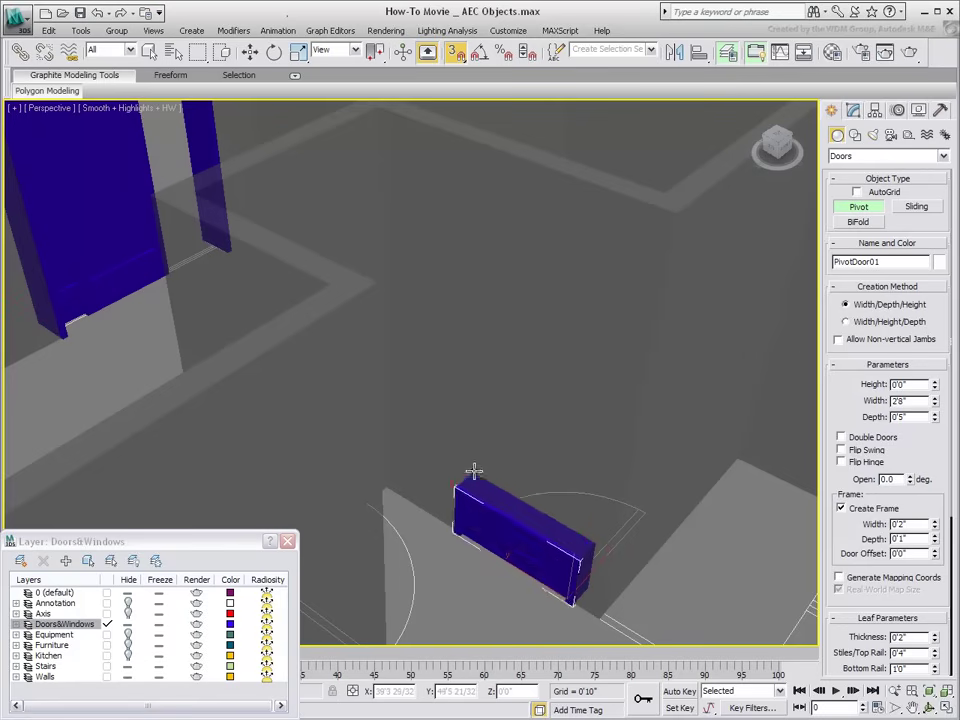
pyautogui.click(474, 265)
# Step: Turn on Flip Swing for the pivot door, leave Flip Hinge off, and set its opening angle to 48.5 degrees
pyautogui.moveTo(911, 482); pyautogui.dragTo(903, 385)
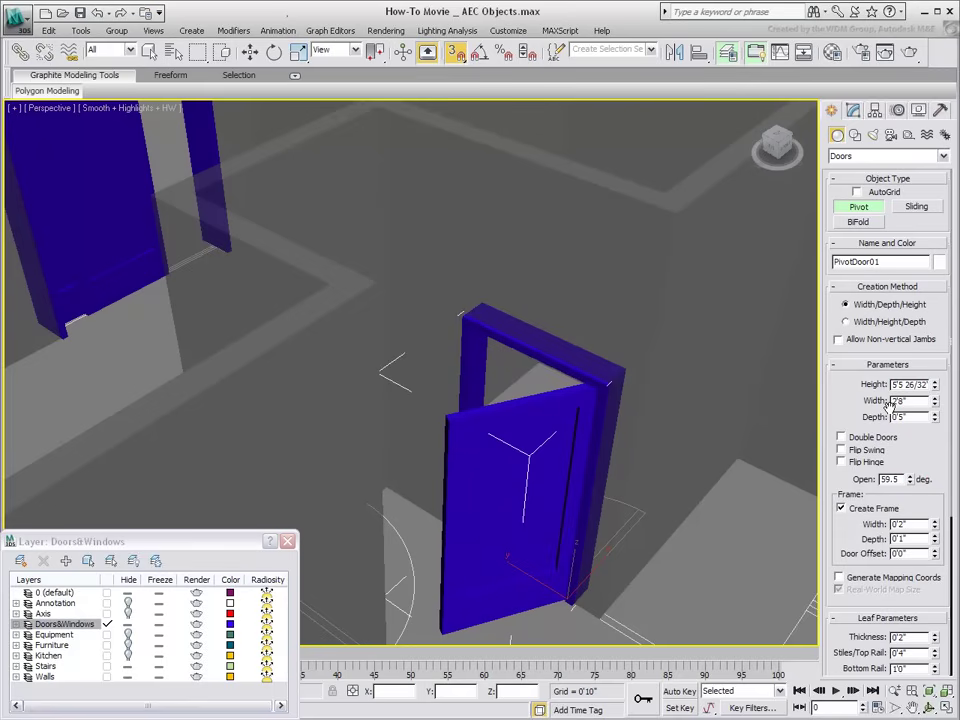
pyautogui.click(852, 466)
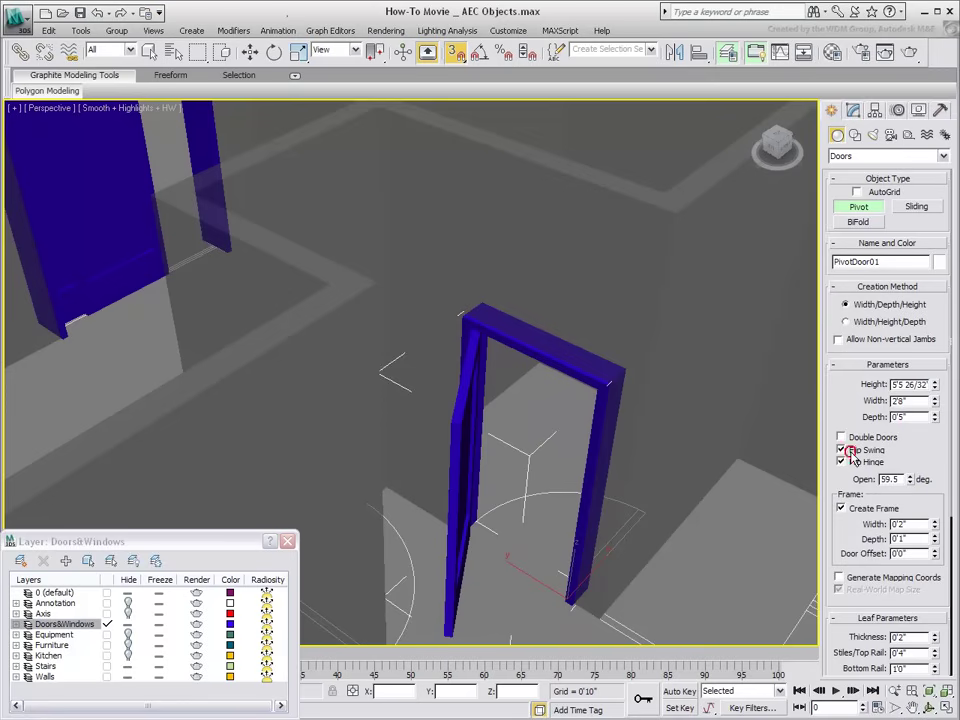
pyautogui.click(851, 451)
pyautogui.click(852, 466)
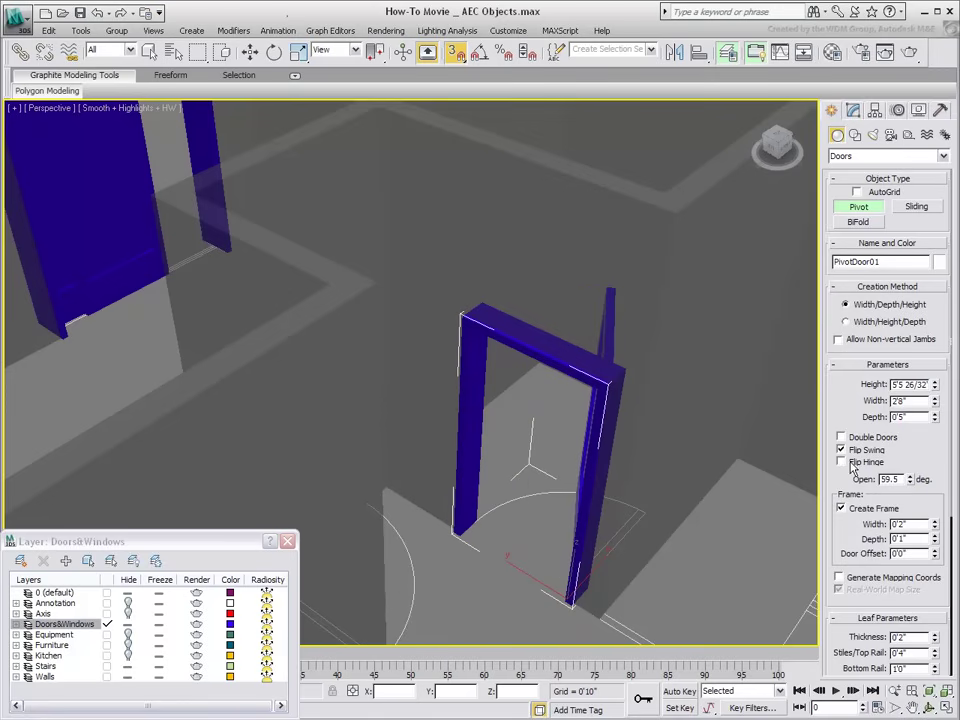
pyautogui.moveTo(913, 484)
pyautogui.mouseDown()
pyautogui.moveTo(906, 510)
pyautogui.moveTo(897, 496)
pyautogui.mouseUp()
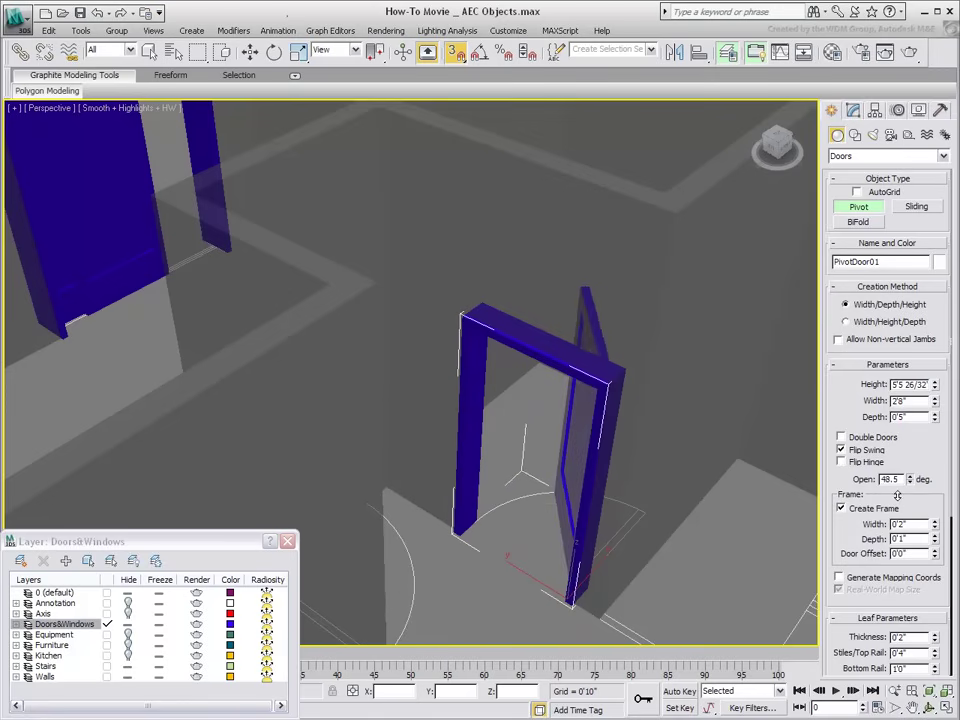
# Step: Try the Double Doors option and turn it back off, and set the pivot door's height to 7'0"
pyautogui.click(841, 437)
pyautogui.click(841, 437)
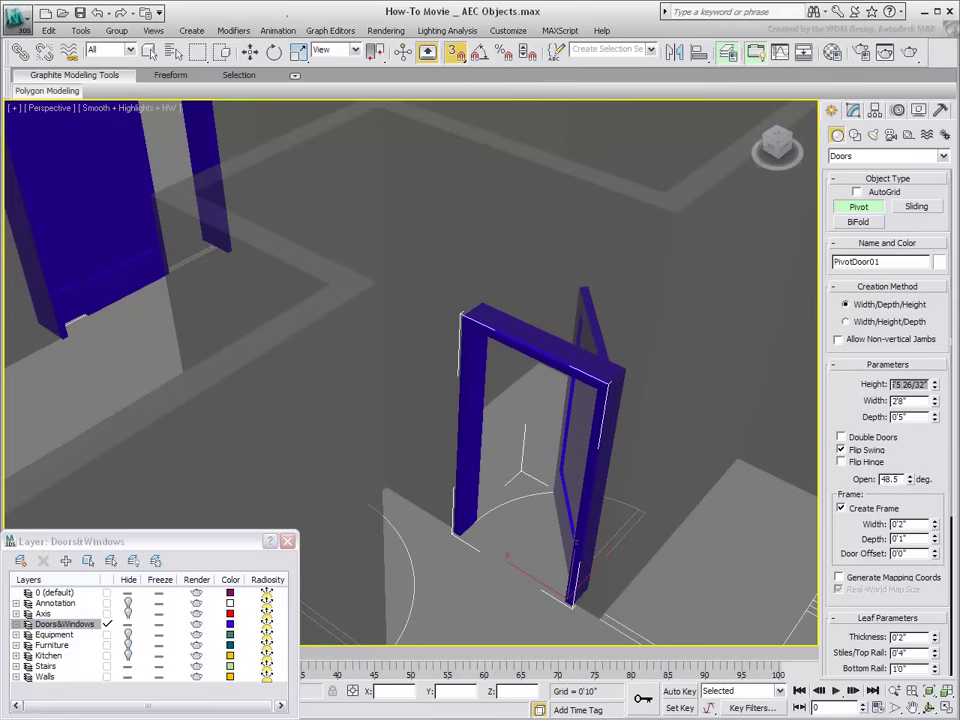
pyautogui.press('Return')
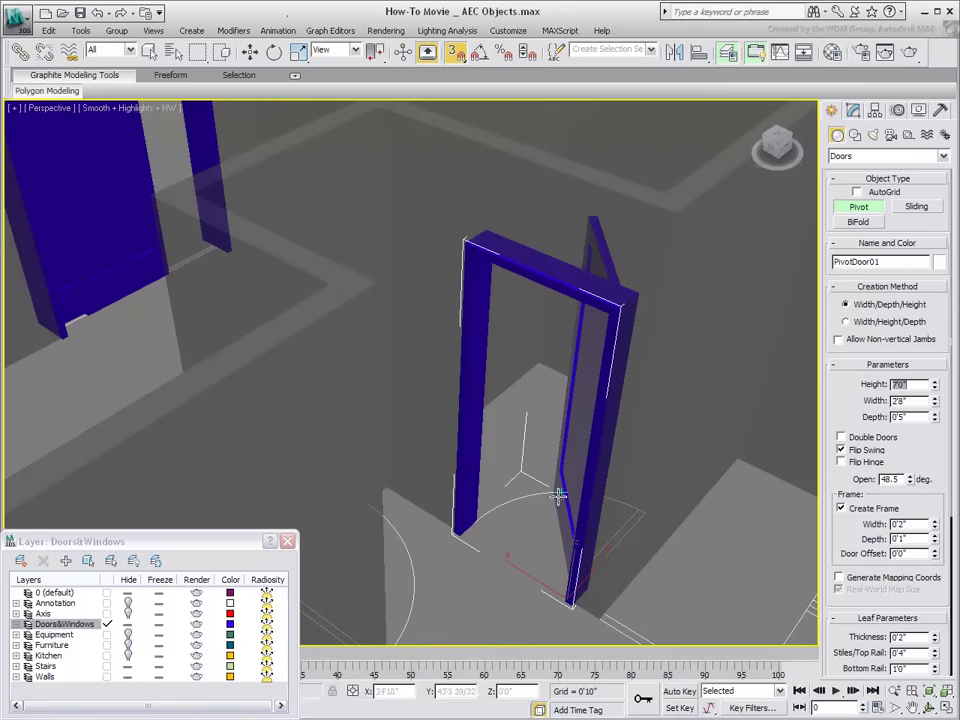
# Step: Create a Pivot door at the adjacent interior opening, 3'0" wide and 0'5" deep, and set its height to 7'0"
pyautogui.keyDown('alt'); pyautogui.moveTo(559, 495); pyautogui.dragTo(326, 484, button='middle'); pyautogui.keyUp('alt')
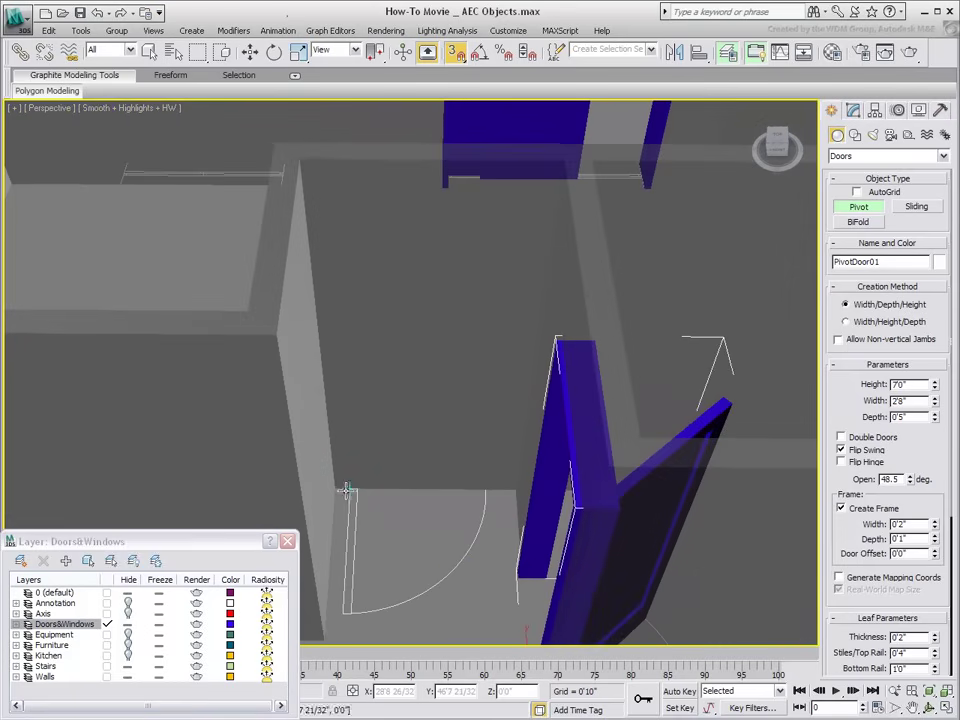
pyautogui.moveTo(344, 488); pyautogui.dragTo(490, 483)
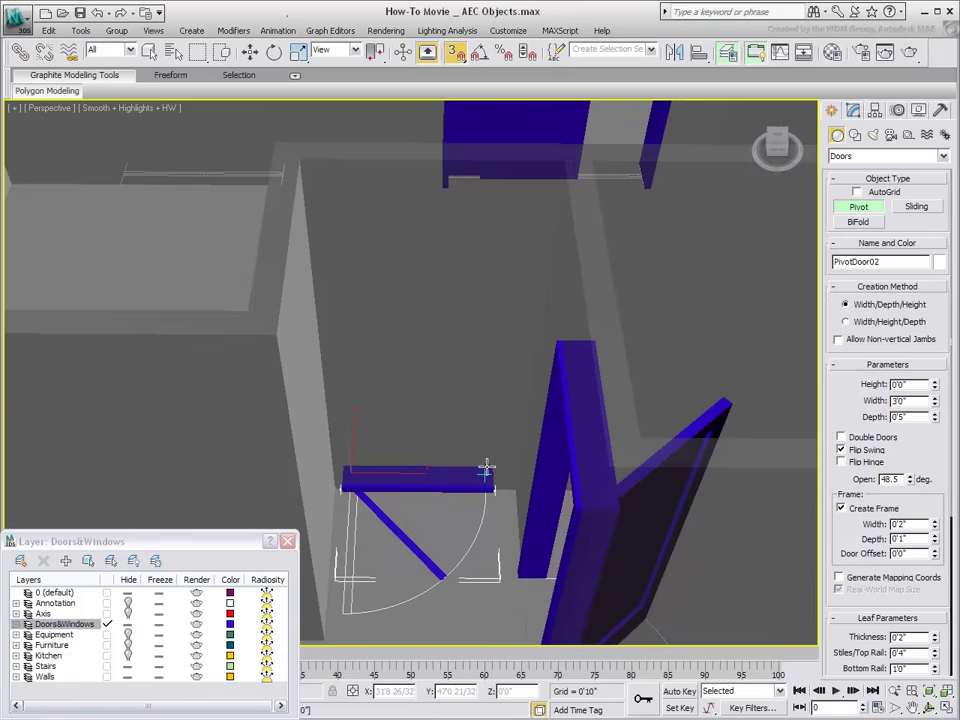
pyautogui.click(489, 527)
pyautogui.click(489, 247)
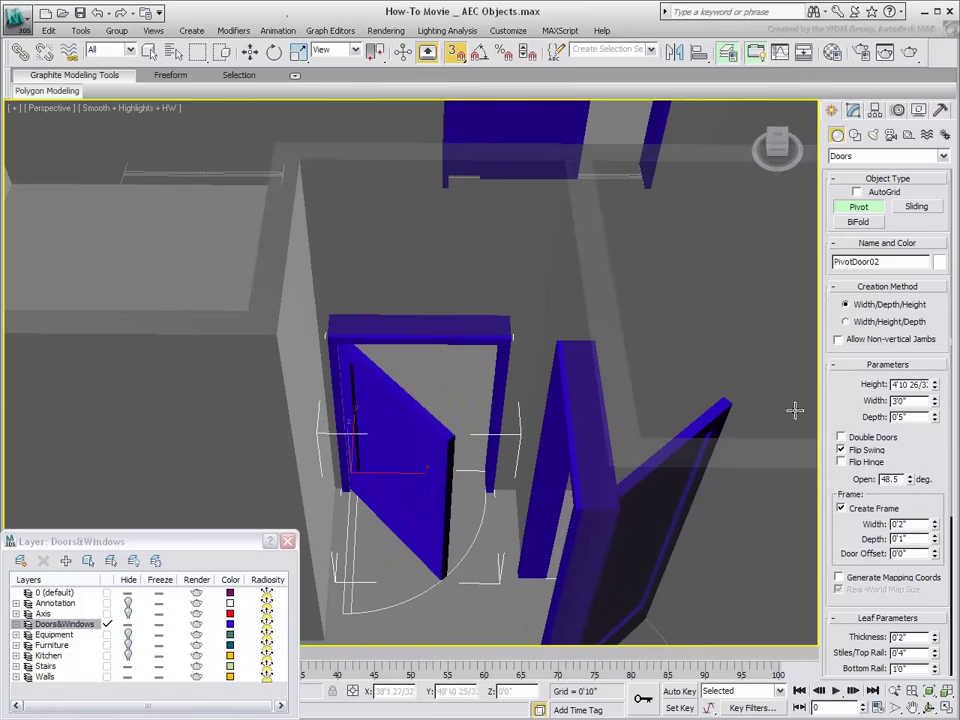
pyautogui.doubleClick(892, 384)
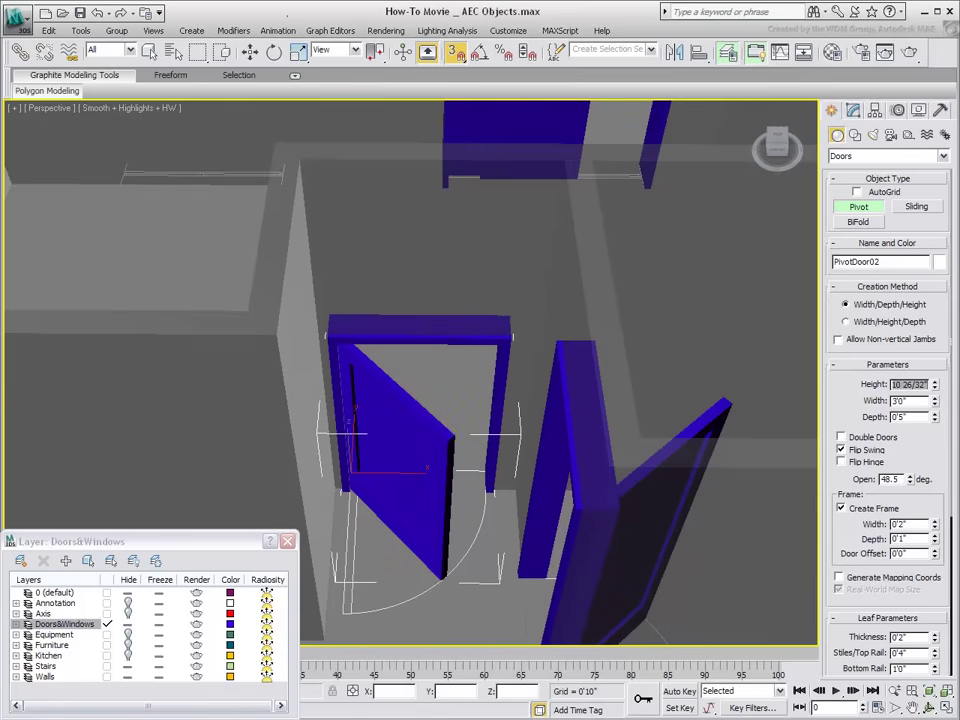
pyautogui.write("7'")
pyautogui.press('Return')
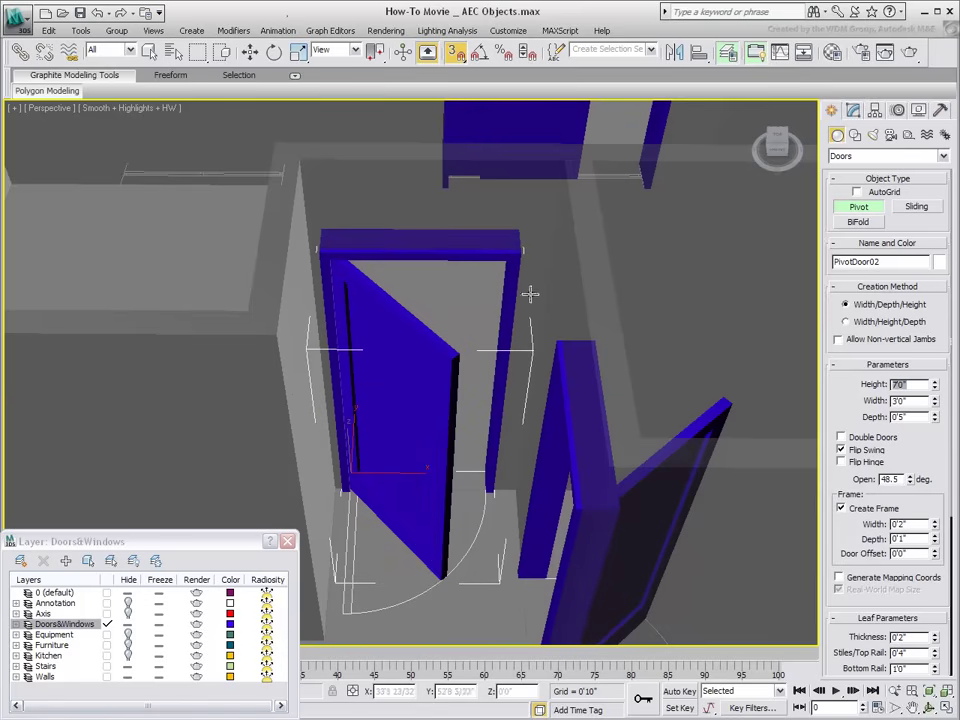
# Step: Create a Pivot door for the small room at the other end of the stairs, 2'6" wide and 0'5" deep, and set its height to 7'0"
pyautogui.keyDown('alt'); pyautogui.moveTo(531, 291); pyautogui.dragTo(553, 278, button='middle'); pyautogui.keyUp('alt')
pyautogui.scroll(-5, 553, 279)
pyautogui.moveTo(533, 497); pyautogui.dragTo(465, 297, button='middle')
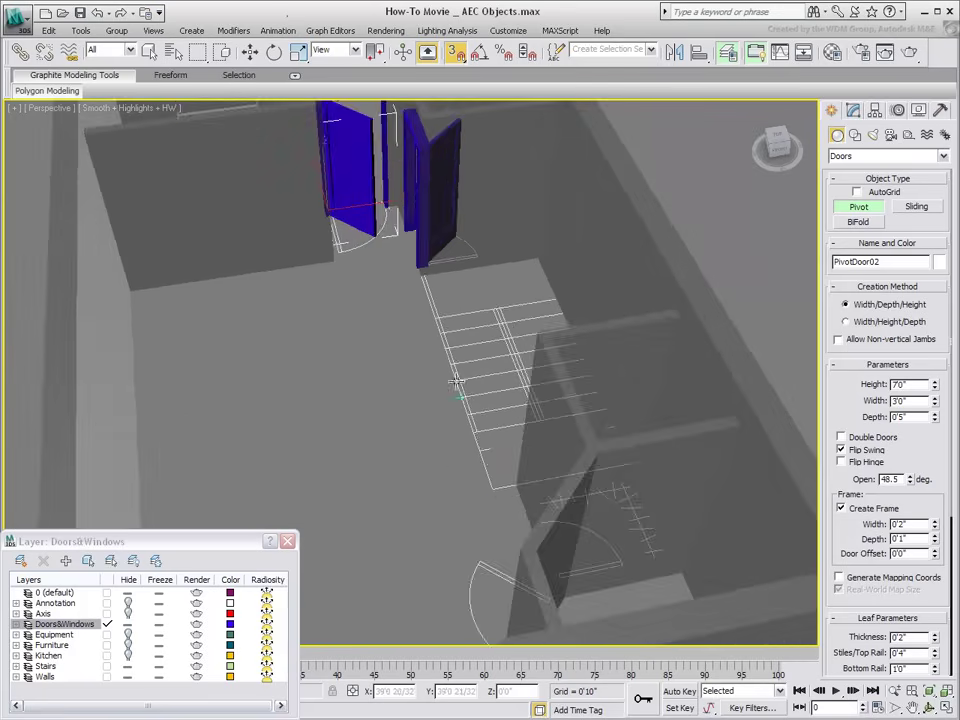
pyautogui.keyDown('alt'); pyautogui.moveTo(459, 386); pyautogui.dragTo(456, 474, button='middle'); pyautogui.keyUp('alt')
pyautogui.moveTo(544, 430); pyautogui.dragTo(493, 418)
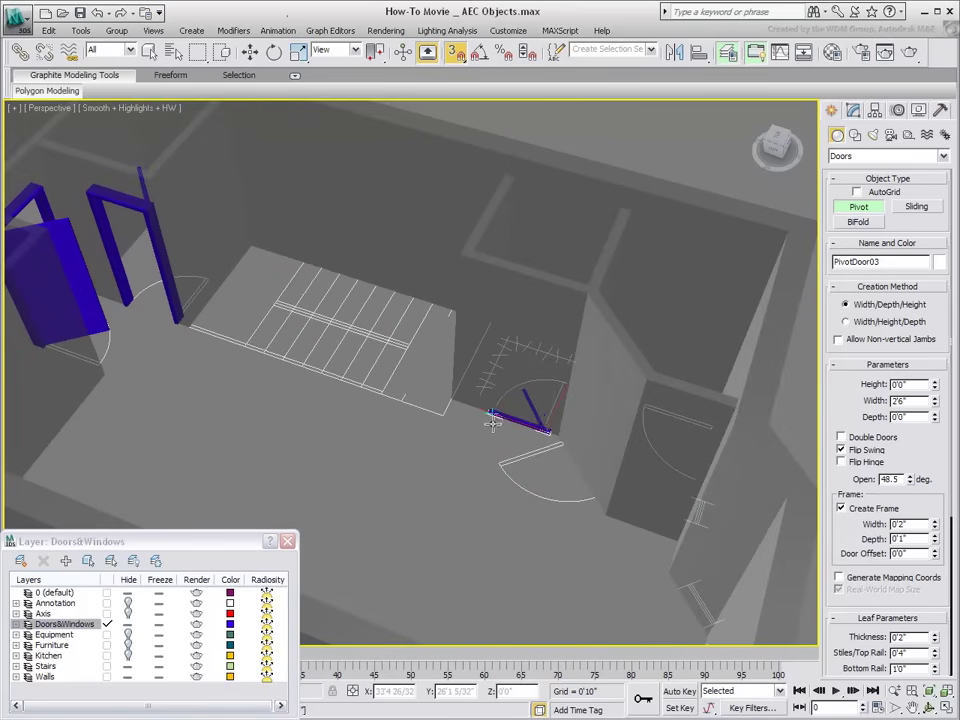
pyautogui.click(506, 302)
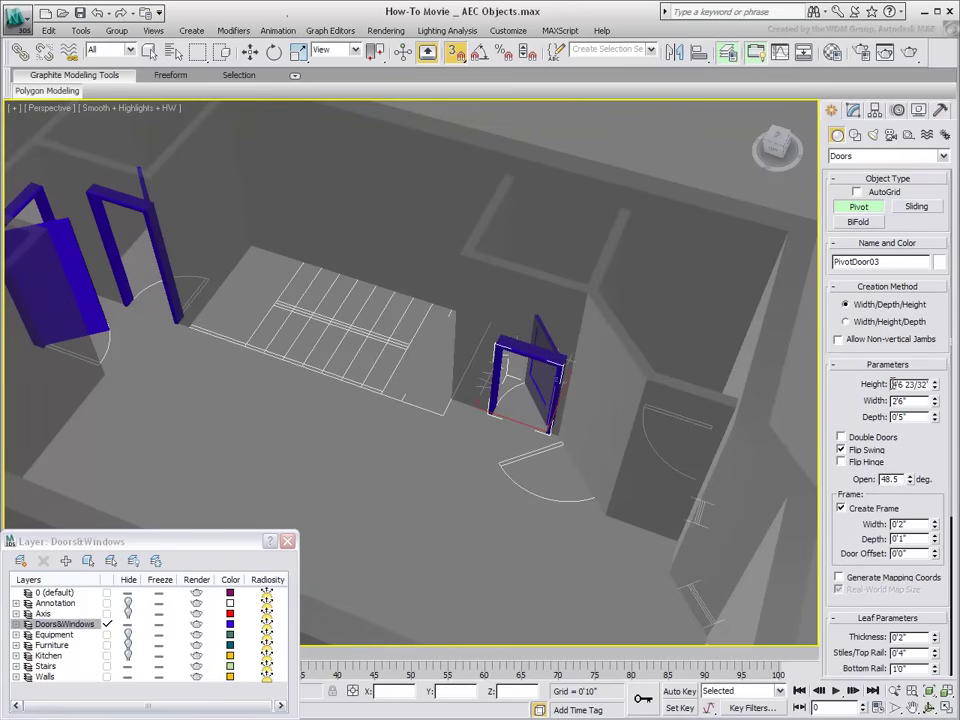
pyautogui.doubleClick(925, 385)
pyautogui.write('7')
pyautogui.press('Return')
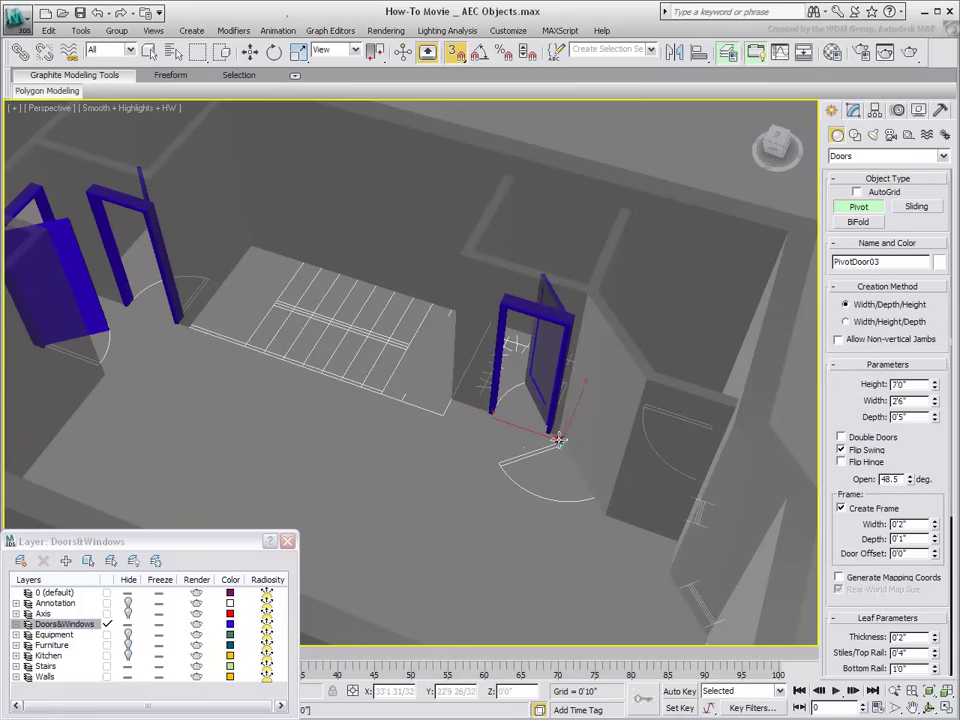
pyautogui.moveTo(559, 440)
pyautogui.mouseDown()
pyautogui.moveTo(553, 497)
pyautogui.moveTo(592, 492)
pyautogui.mouseUp()
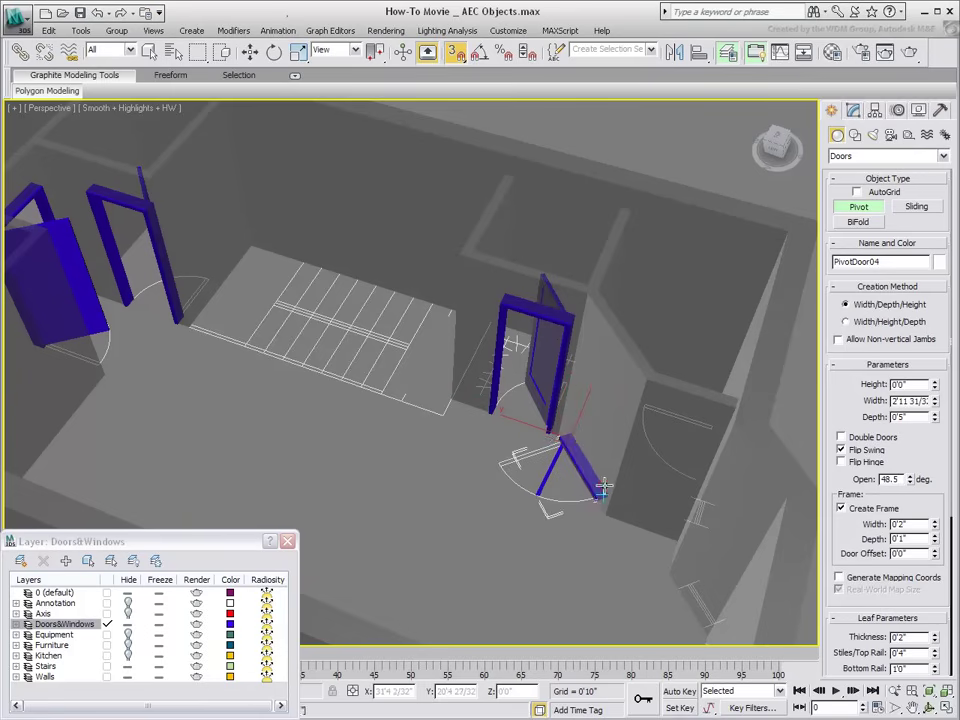
pyautogui.click(604, 486)
pyautogui.click(617, 377)
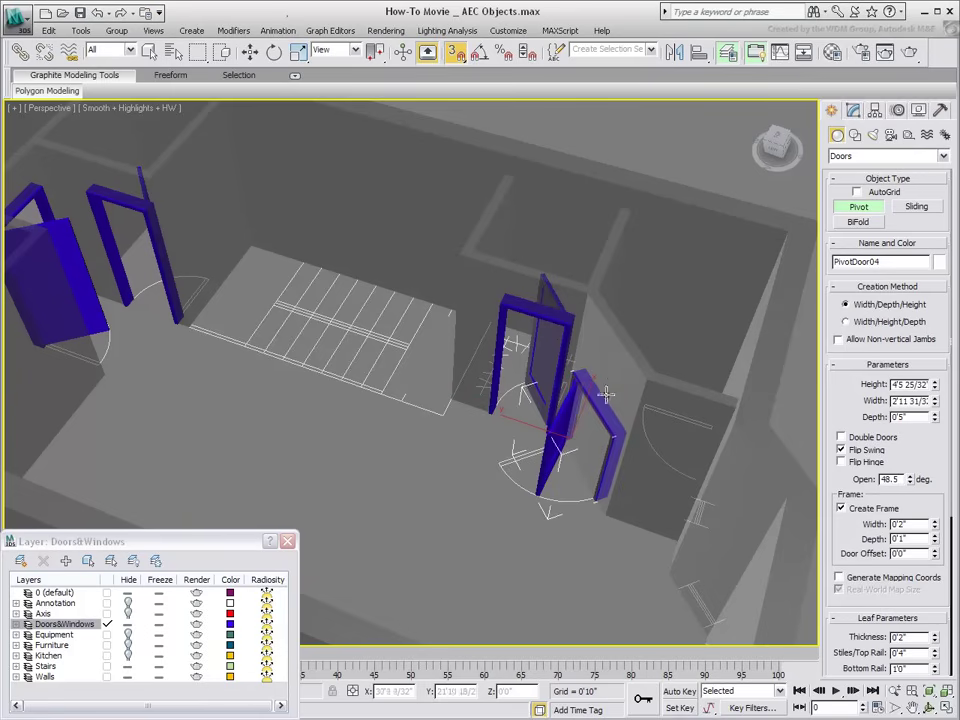
pyautogui.keyDown('alt'); pyautogui.moveTo(537, 498); pyautogui.dragTo(476, 506, button='middle'); pyautogui.keyUp('alt')
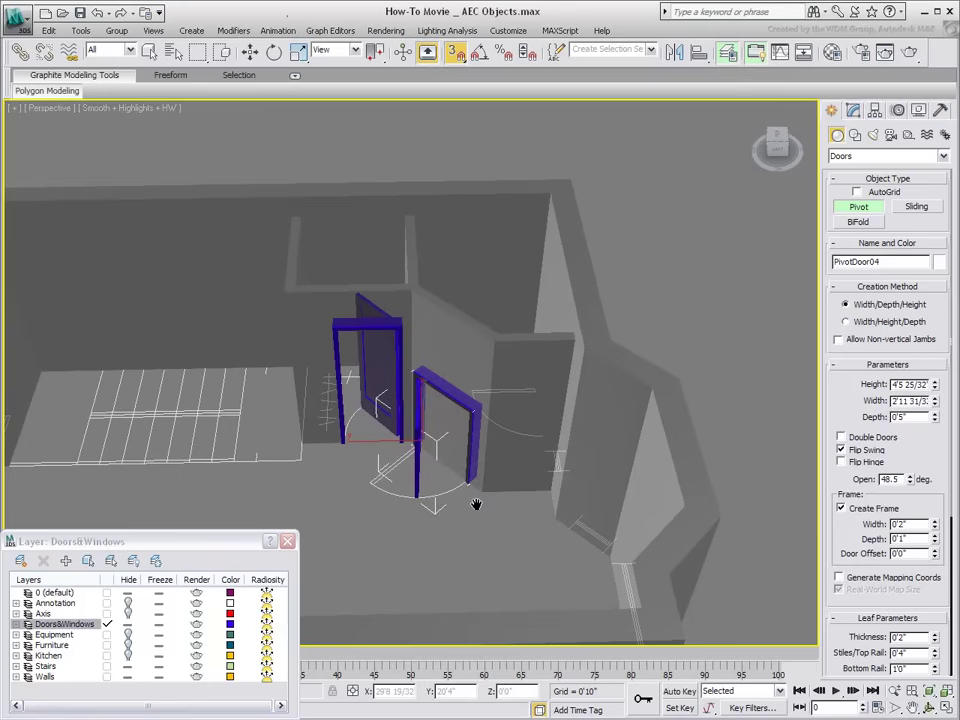
pyautogui.rightClick(470, 502)
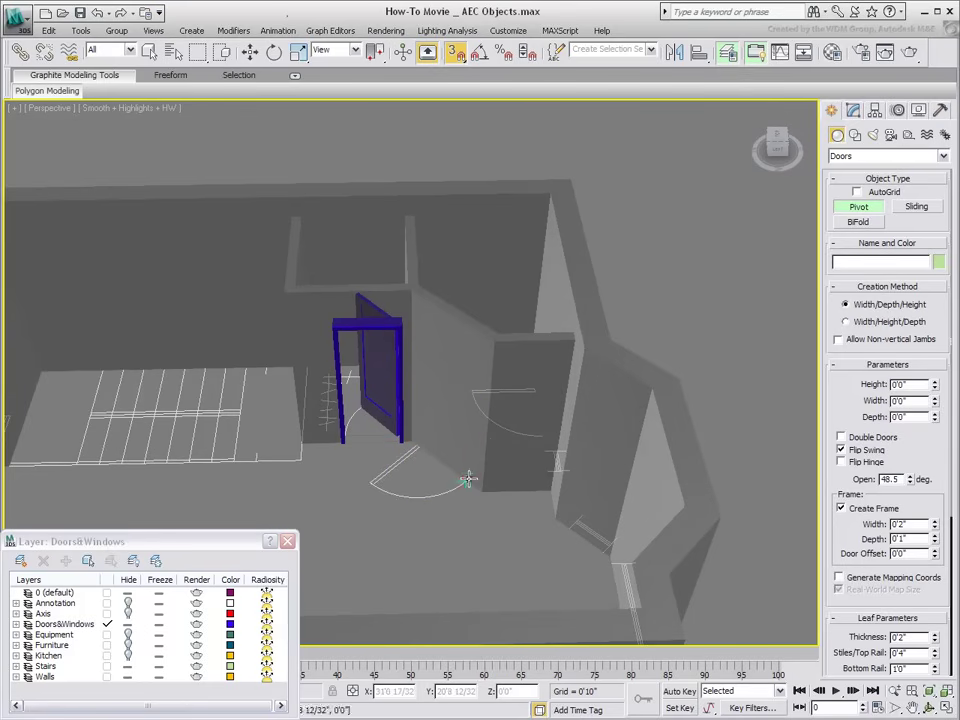
# Step: Create a Pivot door at the angled wall's opening, starting from the corner nearer the front wall, about 3'0" wide, 0'5" deep and 4'5" high
pyautogui.moveTo(461, 473); pyautogui.dragTo(417, 443)
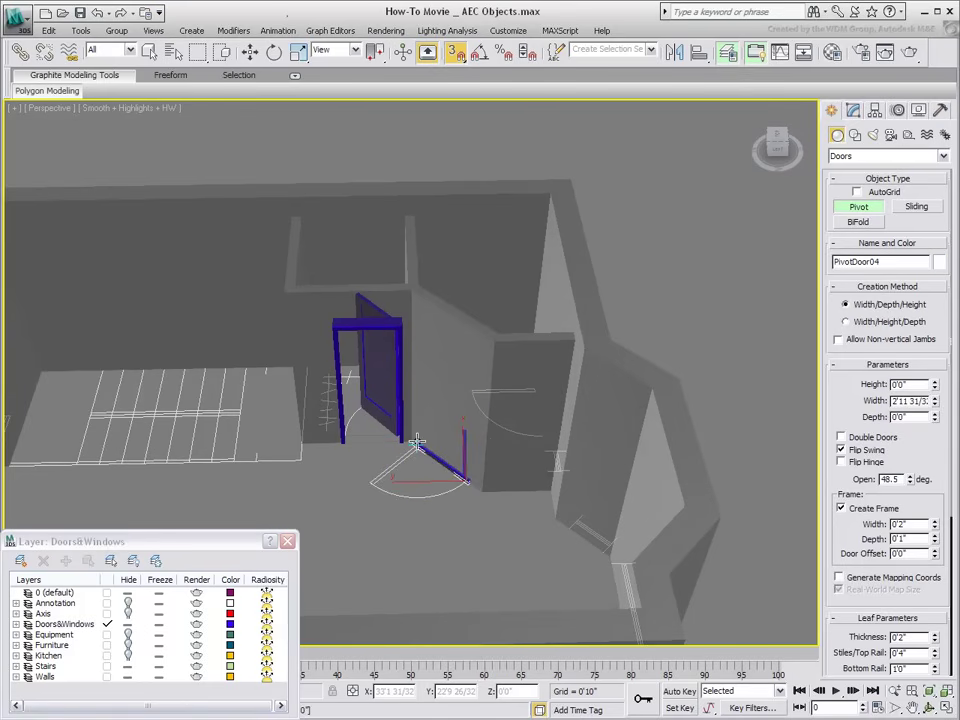
pyautogui.click(428, 433)
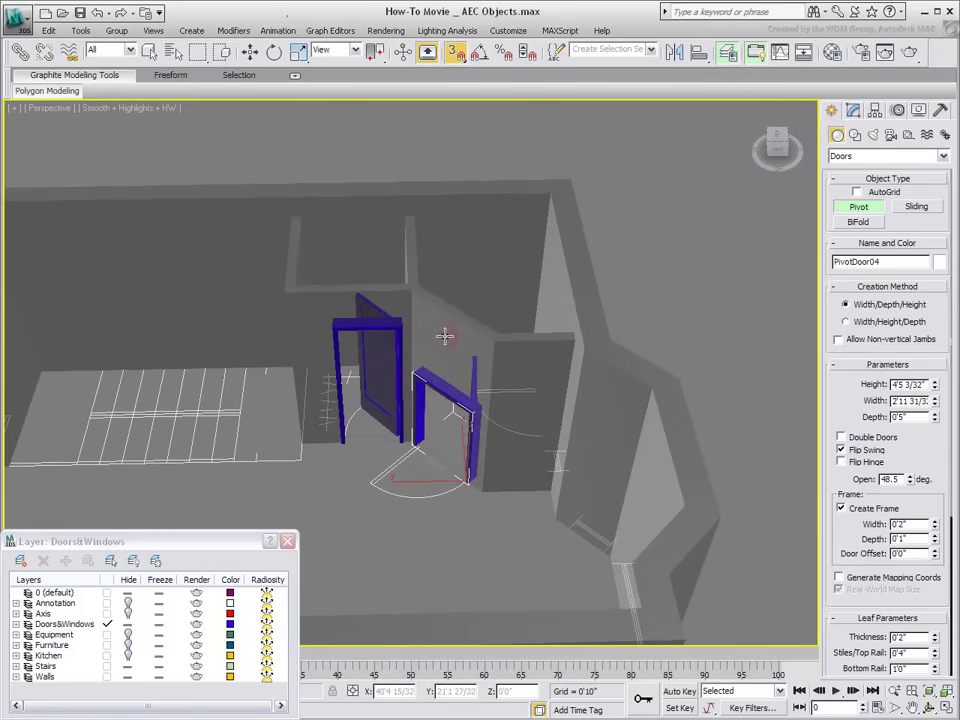
pyautogui.click(447, 337)
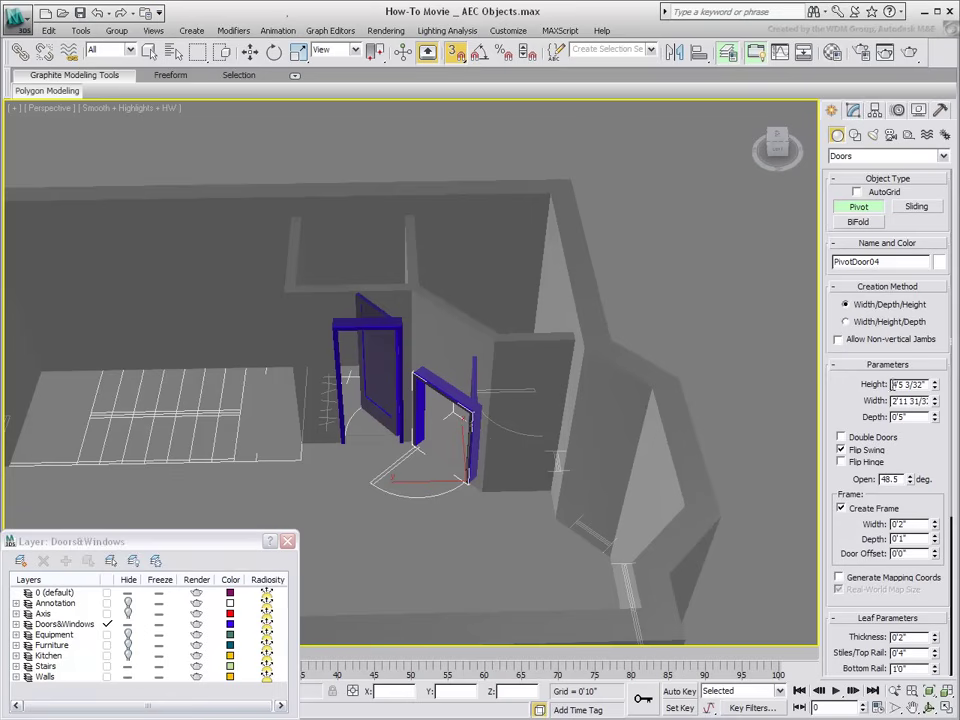
# Step: Set the angled wall door's height to 7'0" and switch it from Flip Swing to Flip Hinge
pyautogui.write("7'")
pyautogui.press('Return')
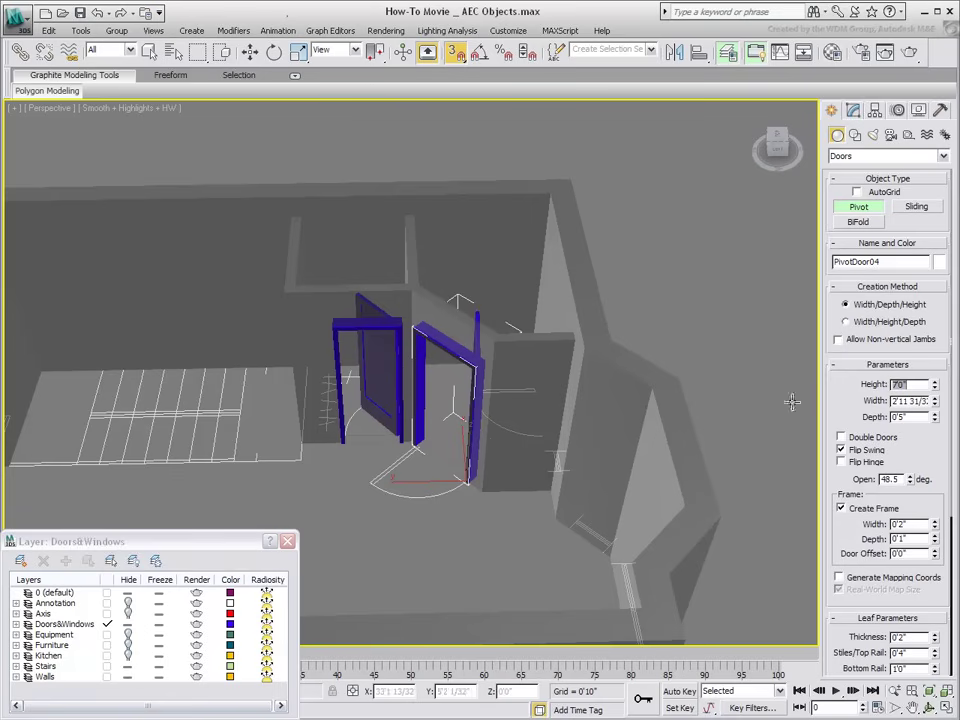
pyautogui.click(842, 450)
pyautogui.click(843, 462)
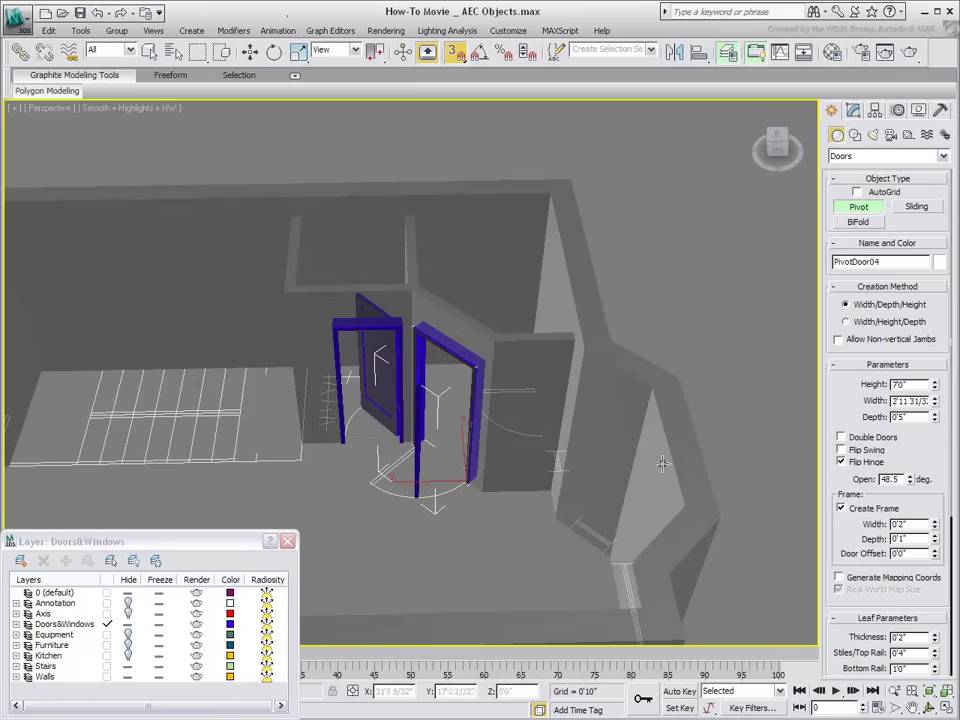
# Step: Create a Pivot door at the entrance opening in the front exterior wall, 3'0" wide, 1'0" deep and about 4'9" high
pyautogui.keyDown('alt'); pyautogui.moveTo(553, 489); pyautogui.dragTo(508, 515, button='middle'); pyautogui.keyUp('alt')
pyautogui.moveTo(509, 509); pyautogui.dragTo(456, 523)
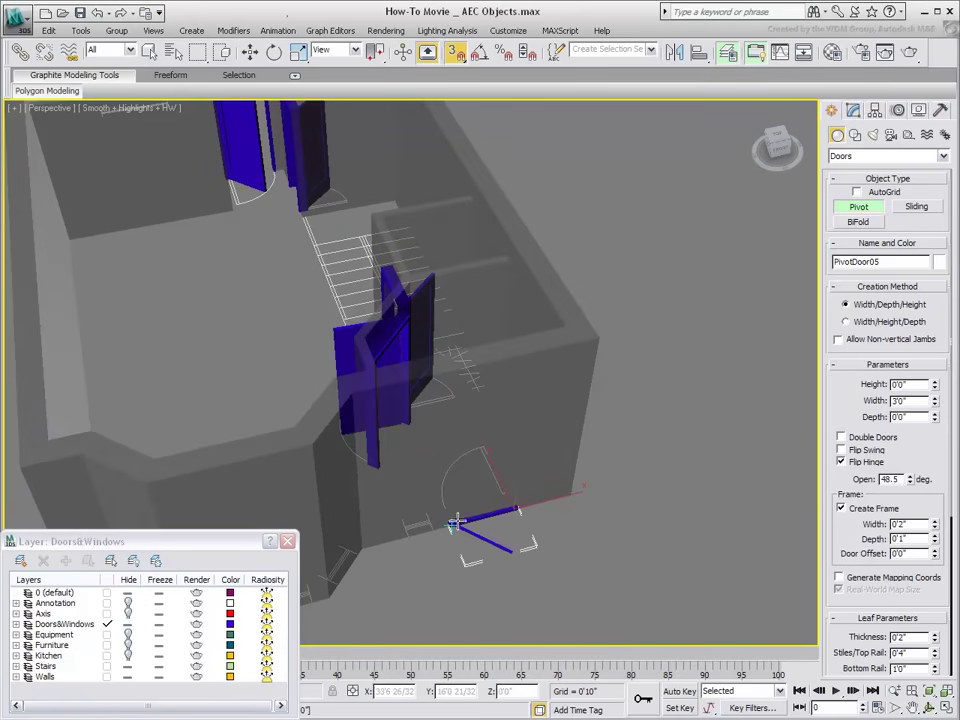
pyautogui.click(444, 506)
pyautogui.click(444, 401)
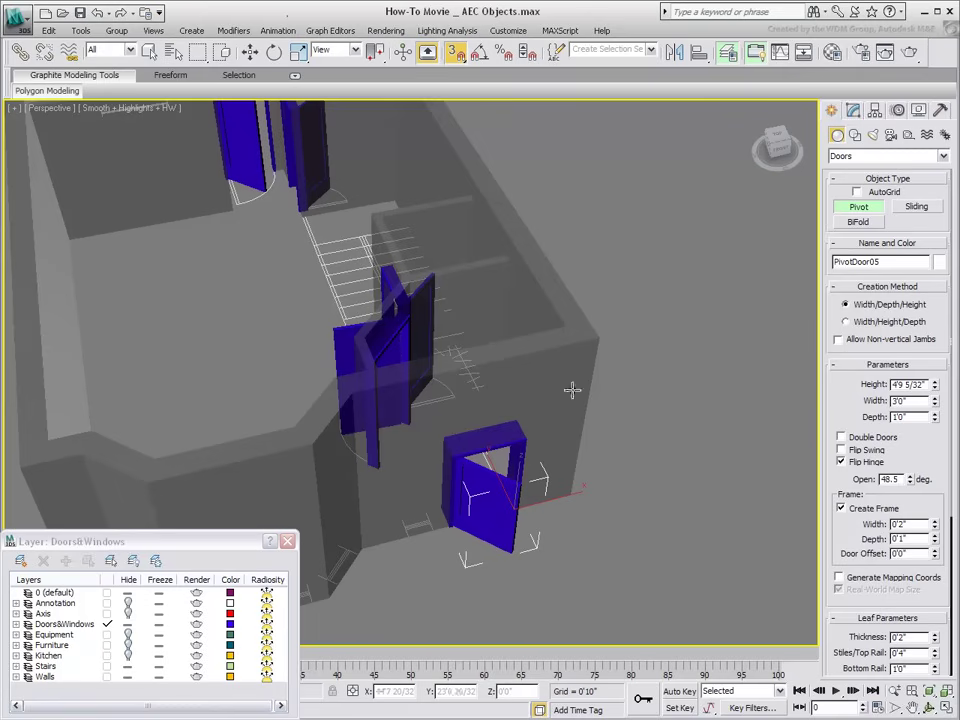
# Step: Set the entrance door's height to 7'0" and switch it from Flip Hinge to Flip Swing
pyautogui.moveTo(926, 384); pyautogui.dragTo(879, 385)
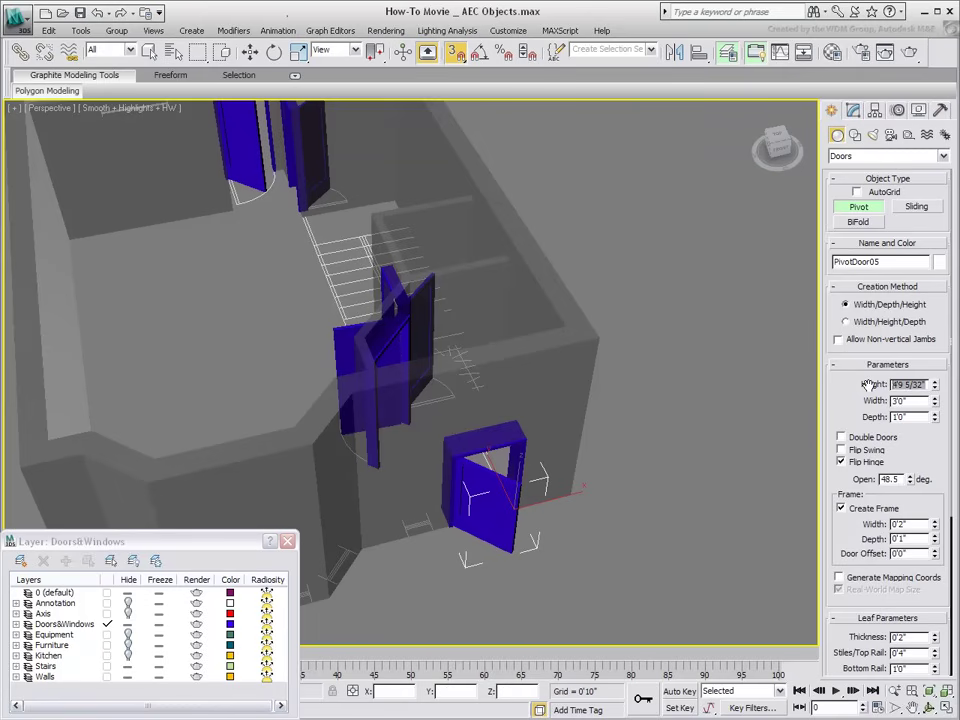
pyautogui.write("7'")
pyautogui.press('Return')
pyautogui.click(851, 462)
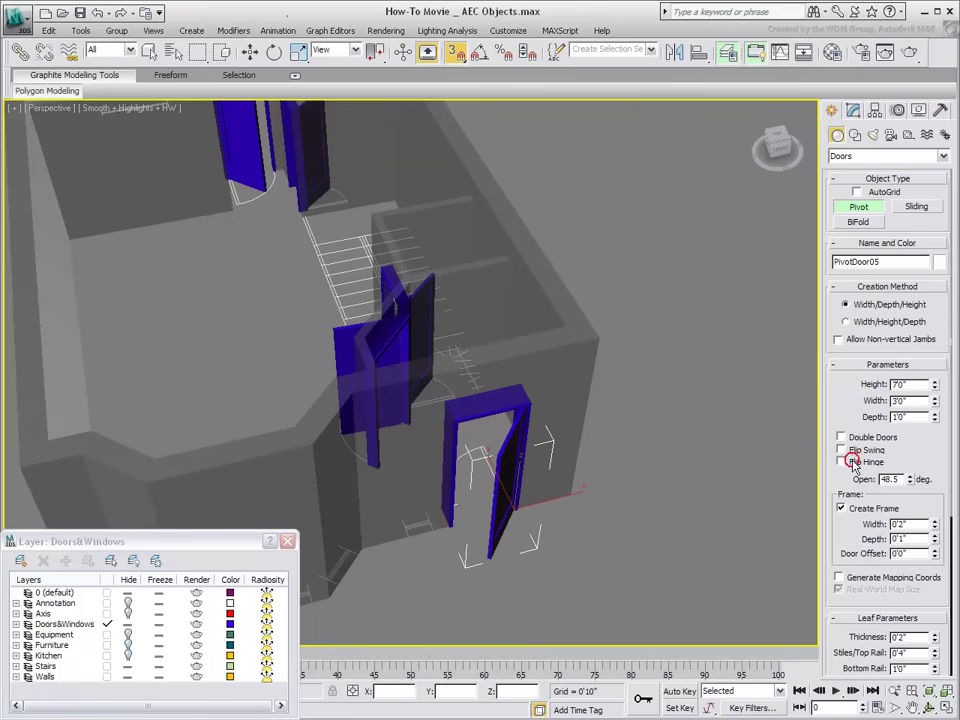
pyautogui.click(851, 450)
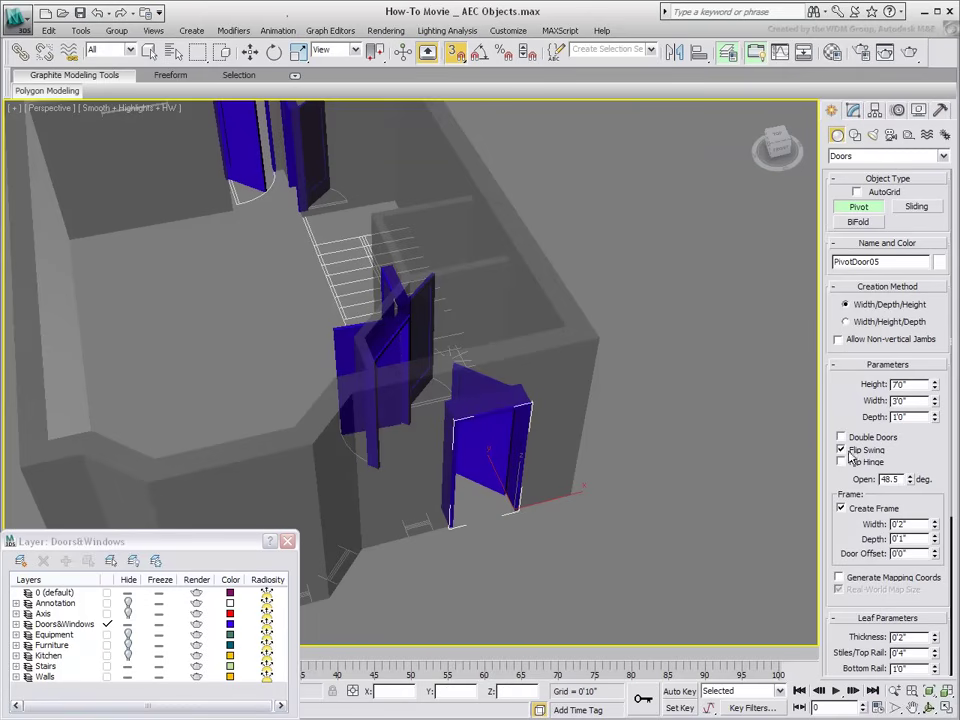
# Step: Create a Sliding window at the opening in the angled bay wall farther from the entrance, about 1'9" wide, 1'0" deep and 4'5" high
pyautogui.keyDown('alt'); pyautogui.moveTo(439, 439); pyautogui.dragTo(450, 462, button='middle'); pyautogui.keyUp('alt')
pyautogui.scroll(-2, 410, 402)
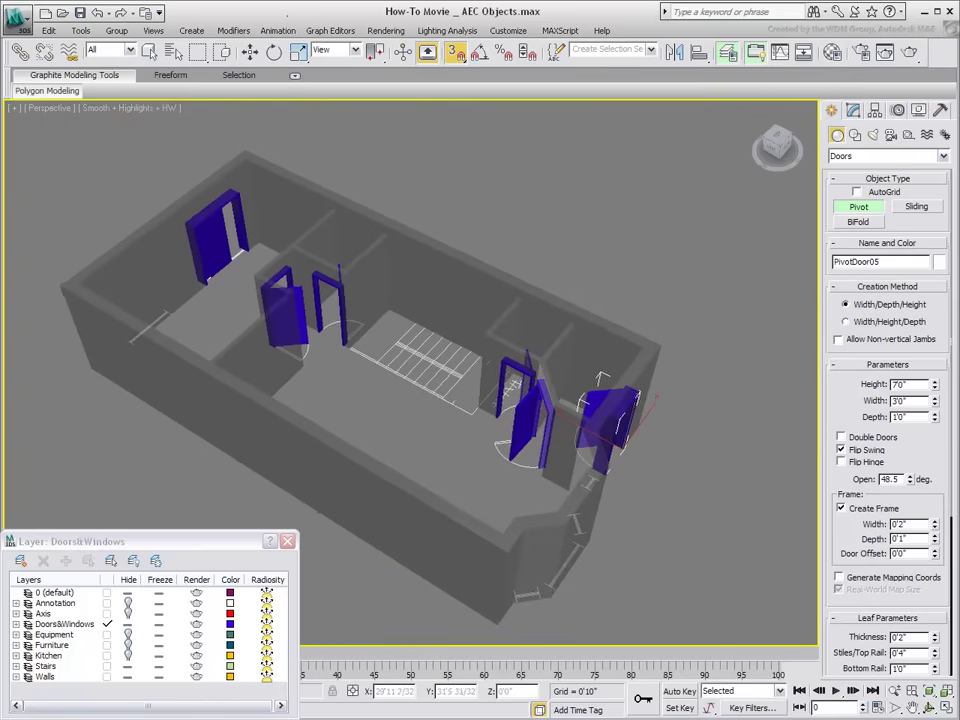
pyautogui.moveTo(400, 428); pyautogui.dragTo(424, 397, button='middle')
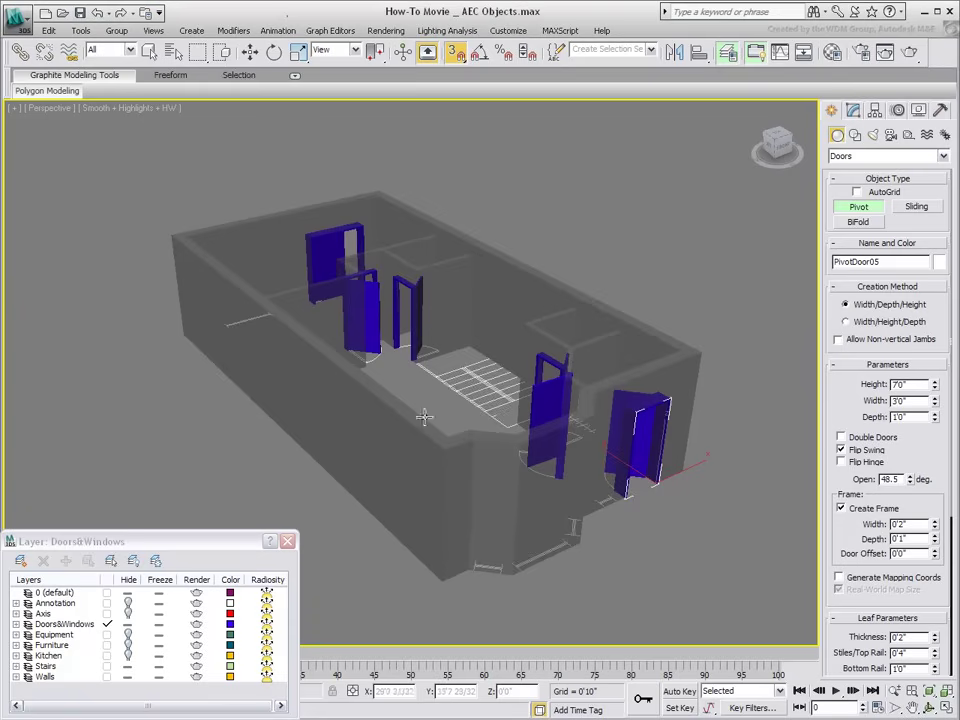
pyautogui.moveTo(514, 620); pyautogui.dragTo(477, 540, button='middle')
pyautogui.scroll(8, 483, 381)
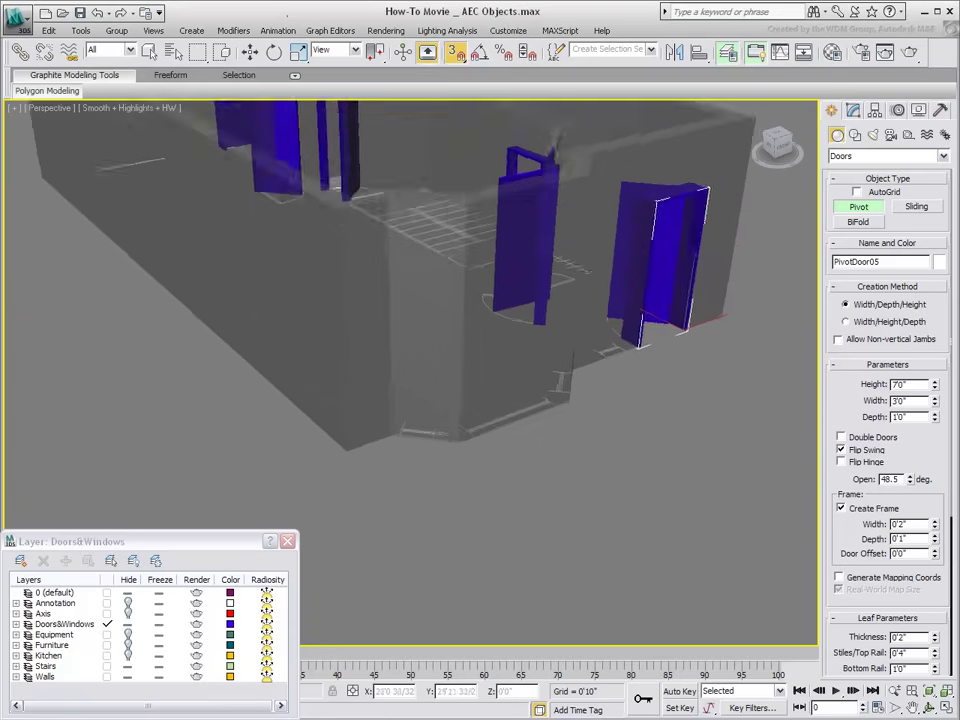
pyautogui.scroll(-5, 484, 420)
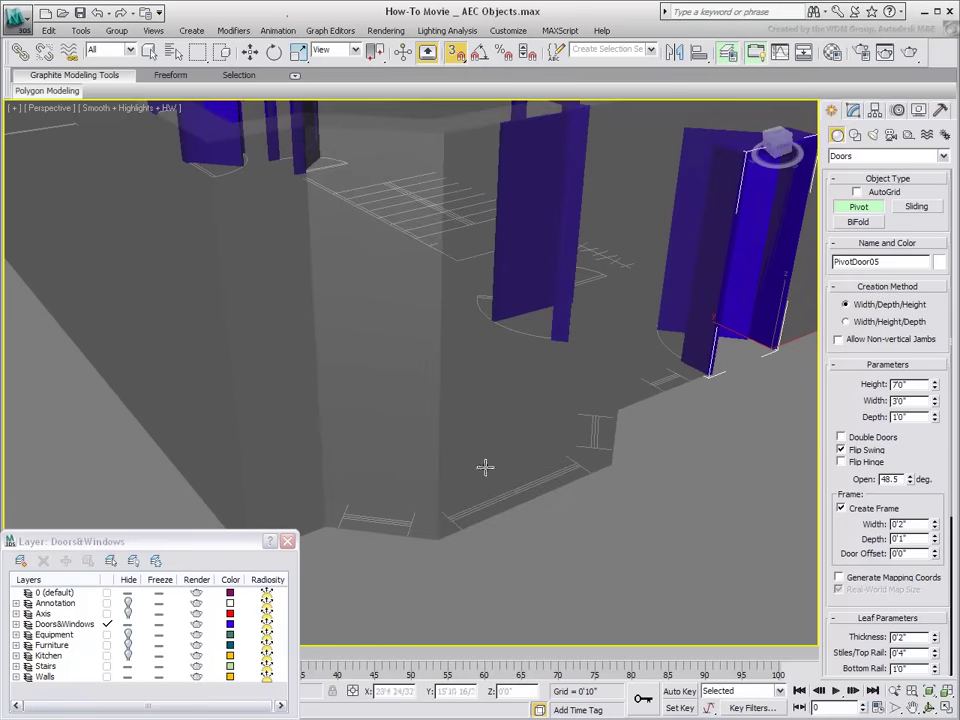
pyautogui.click(845, 157)
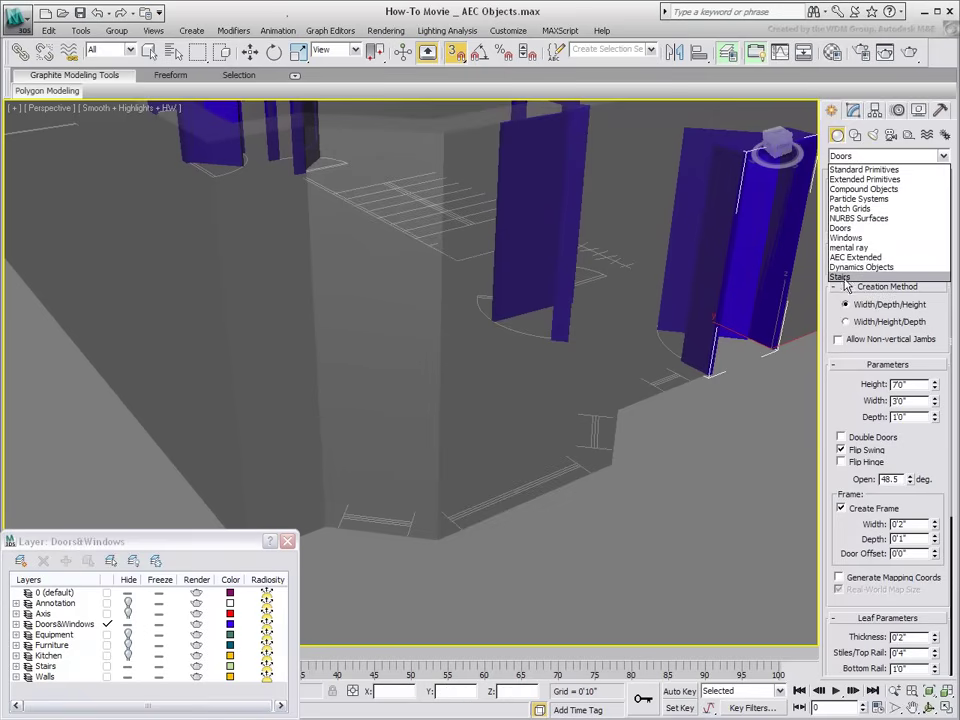
pyautogui.click(848, 238)
pyautogui.click(916, 238)
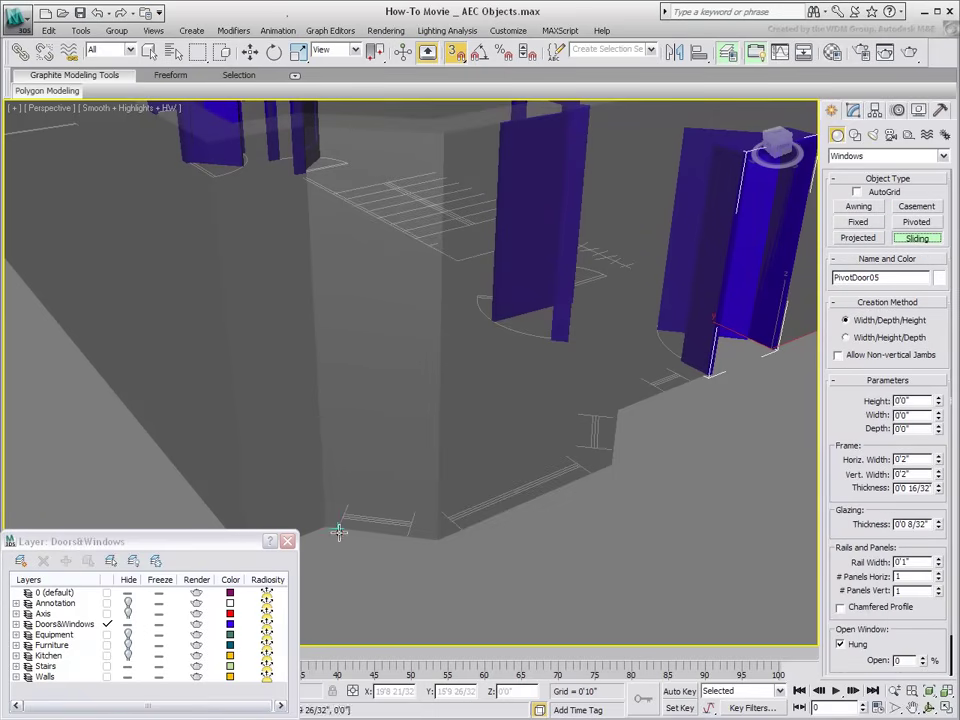
pyautogui.moveTo(339, 532); pyautogui.dragTo(396, 527)
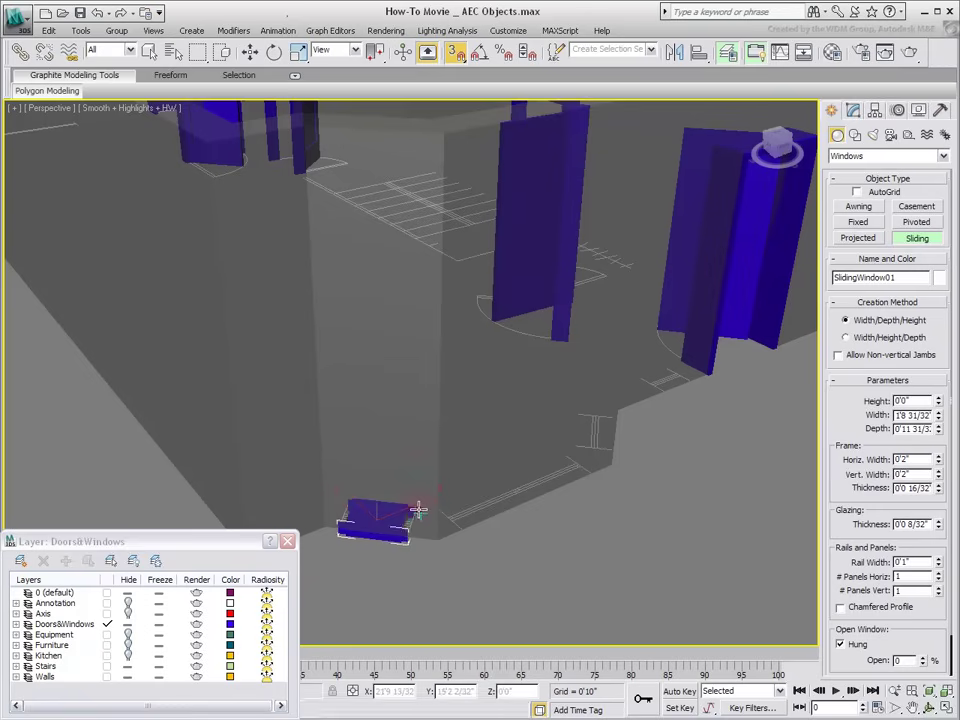
pyautogui.click(418, 510)
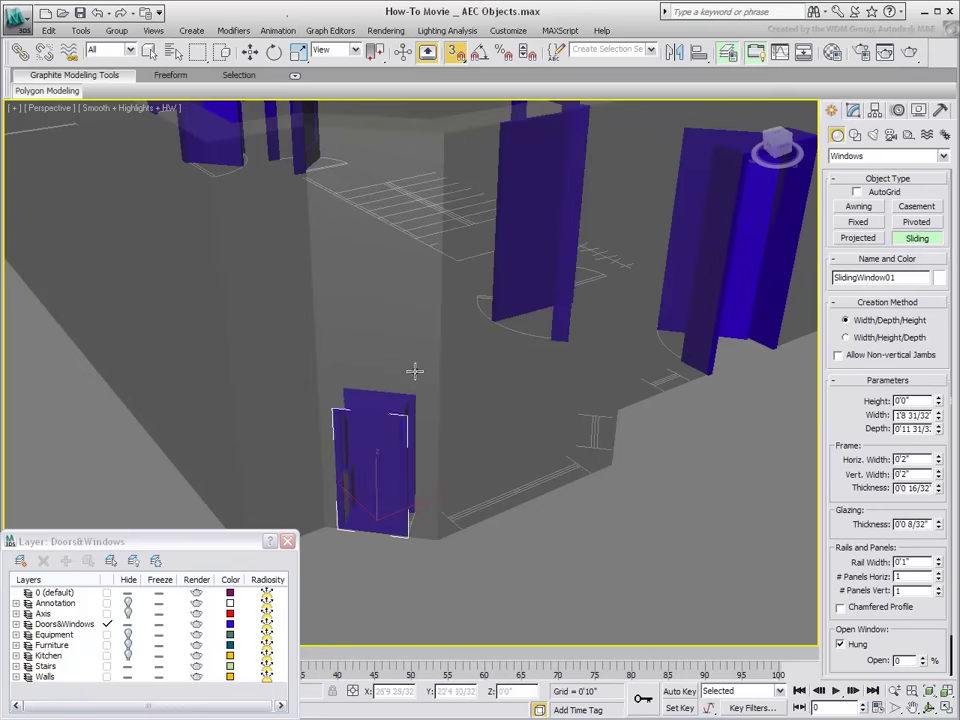
pyautogui.click(420, 432)
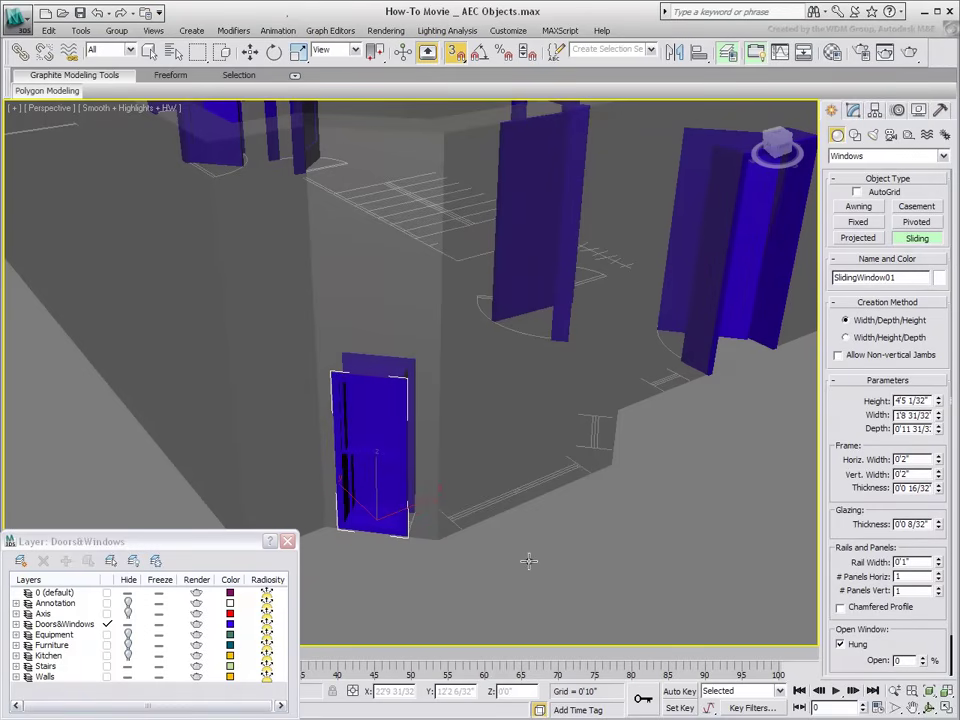
# Step: Set the first bay window's height to 4'0" and raise it to a Z position of 3'0"
pyautogui.doubleClick(897, 400)
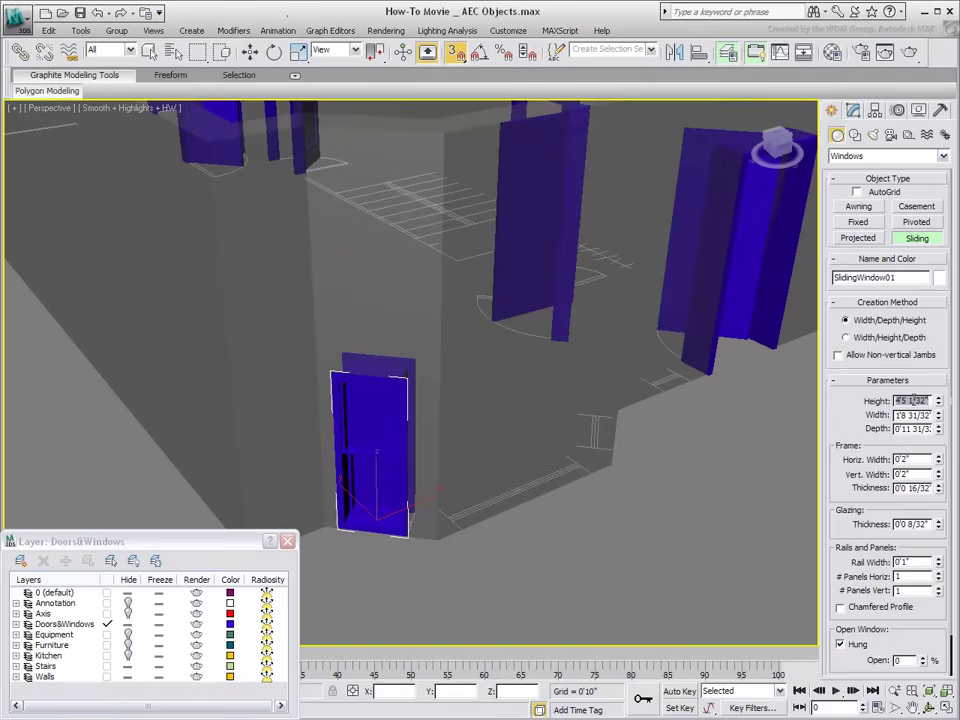
pyautogui.write('4')
pyautogui.press('Return')
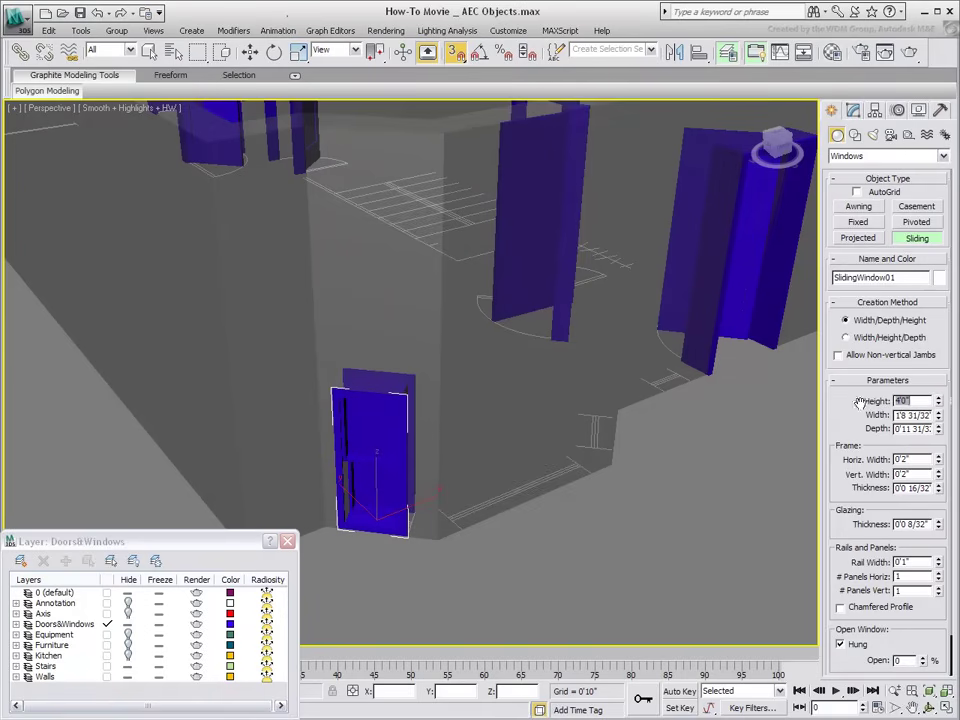
pyautogui.rightClick(517, 556)
pyautogui.rightClick(514, 552)
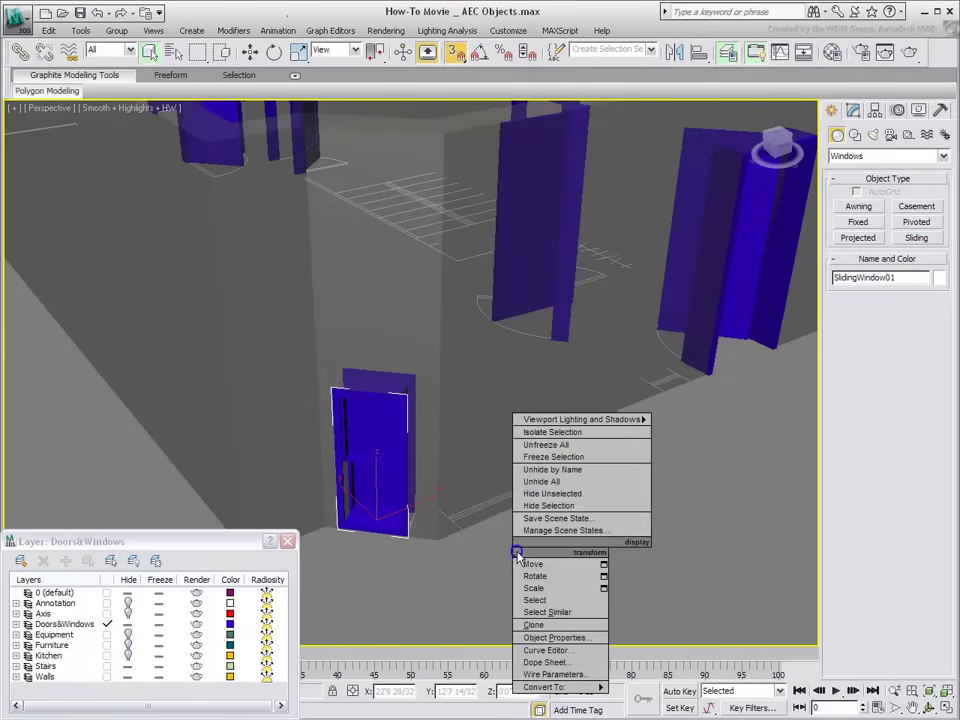
pyautogui.click(530, 564)
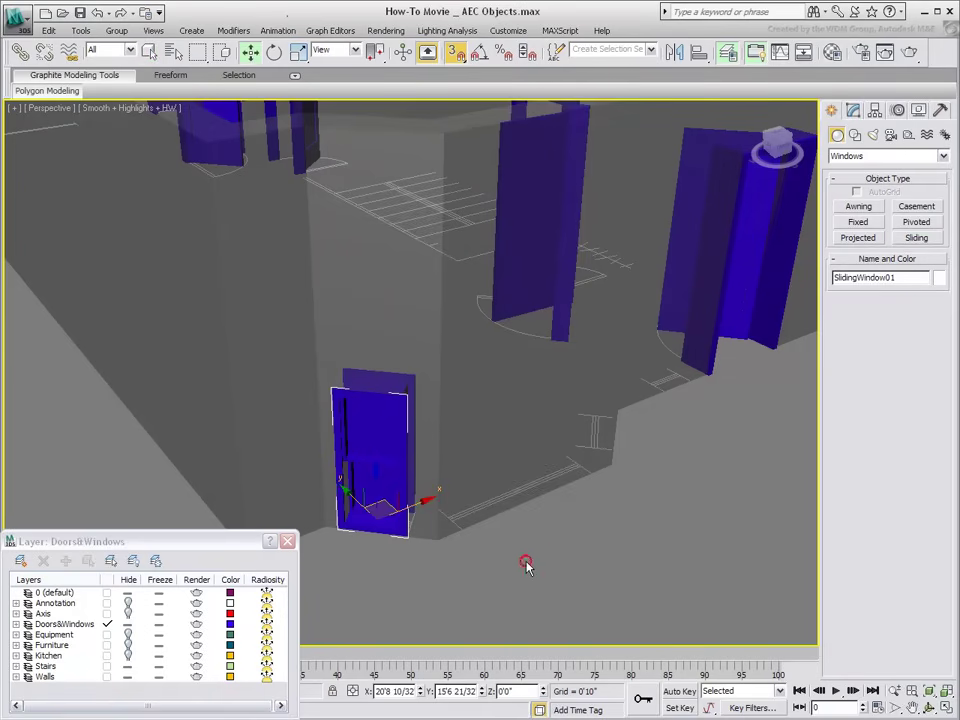
pyautogui.doubleClick(517, 690)
pyautogui.write('3')
pyautogui.press('Return')
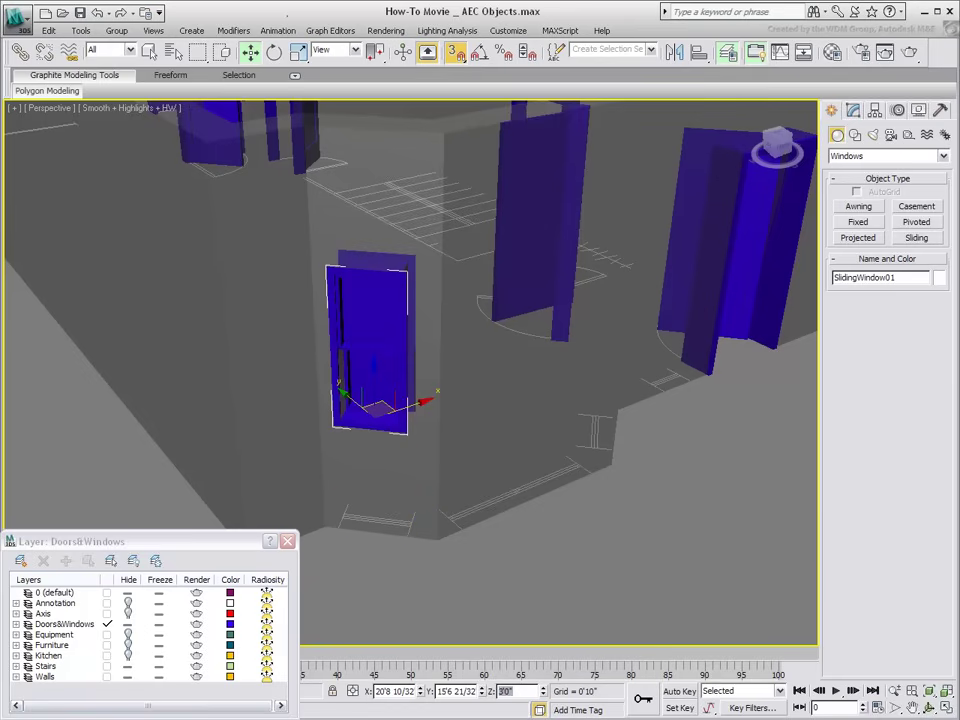
# Step: Open the first bay window's sliding panel to 55%
pyautogui.moveTo(491, 542); pyautogui.dragTo(502, 567, button='middle')
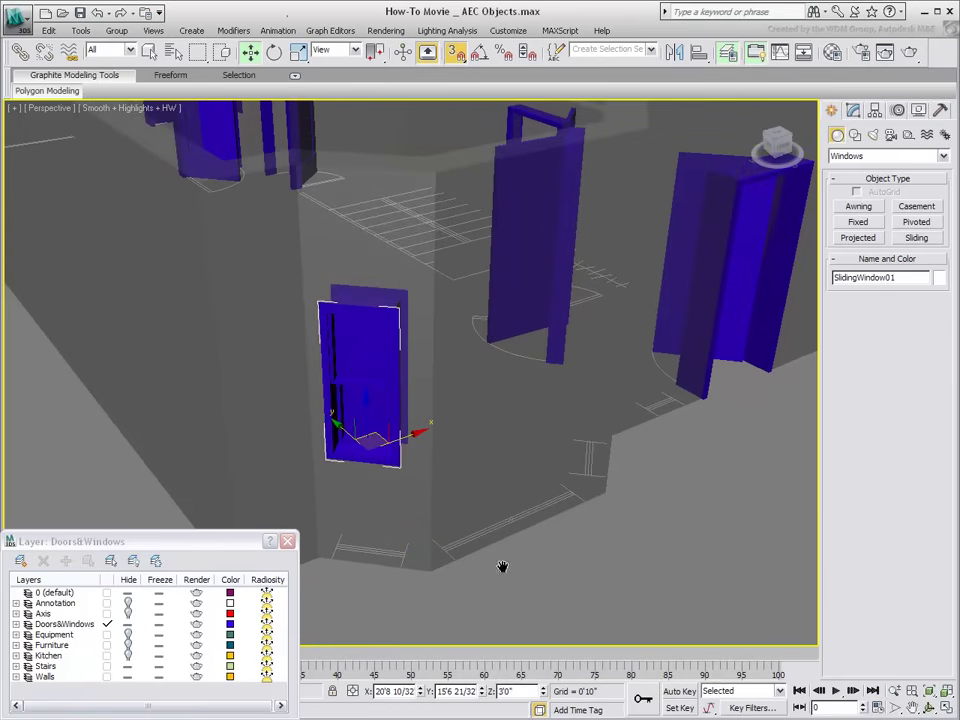
pyautogui.click(853, 111)
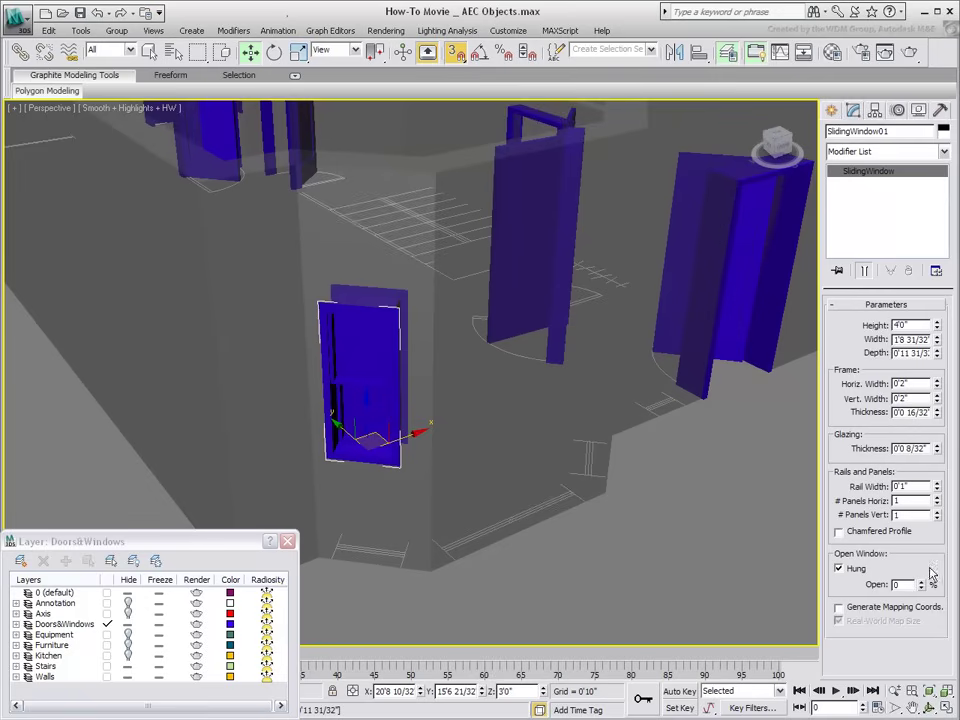
pyautogui.moveTo(920, 588); pyautogui.dragTo(926, 549)
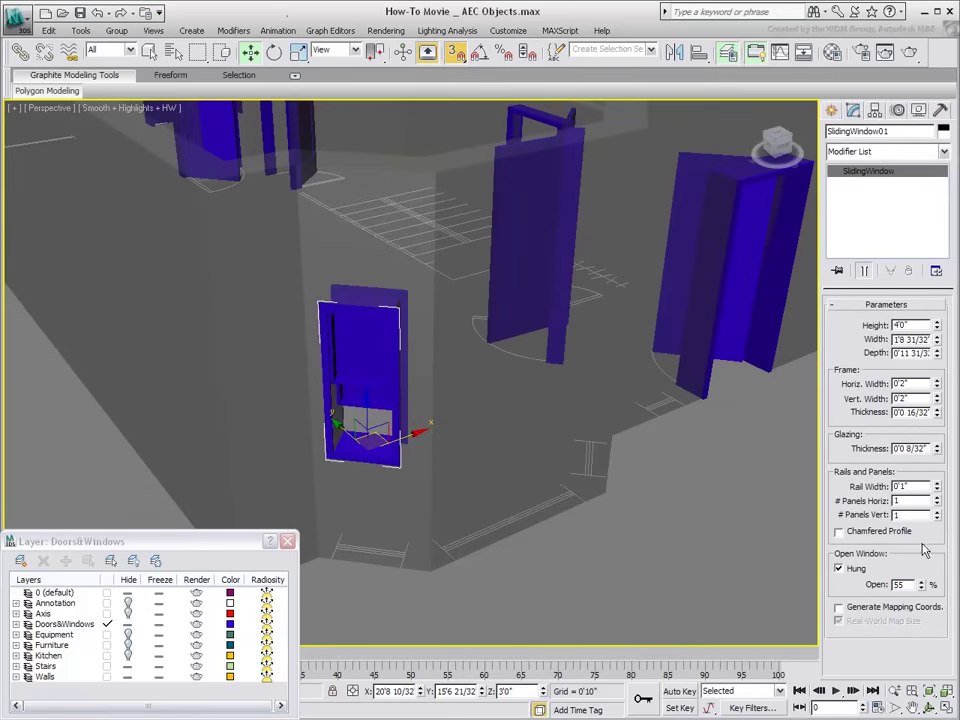
# Step: Create a Sliding window at the opening in the angled bay wall nearer the entrance, about 1'9" wide, 1'0" deep and 5'2" high
pyautogui.moveTo(569, 557)
pyautogui.mouseDown(button='middle')
pyautogui.moveTo(467, 559)
pyautogui.moveTo(571, 562)
pyautogui.mouseUp(button='middle')
pyautogui.click(831, 110)
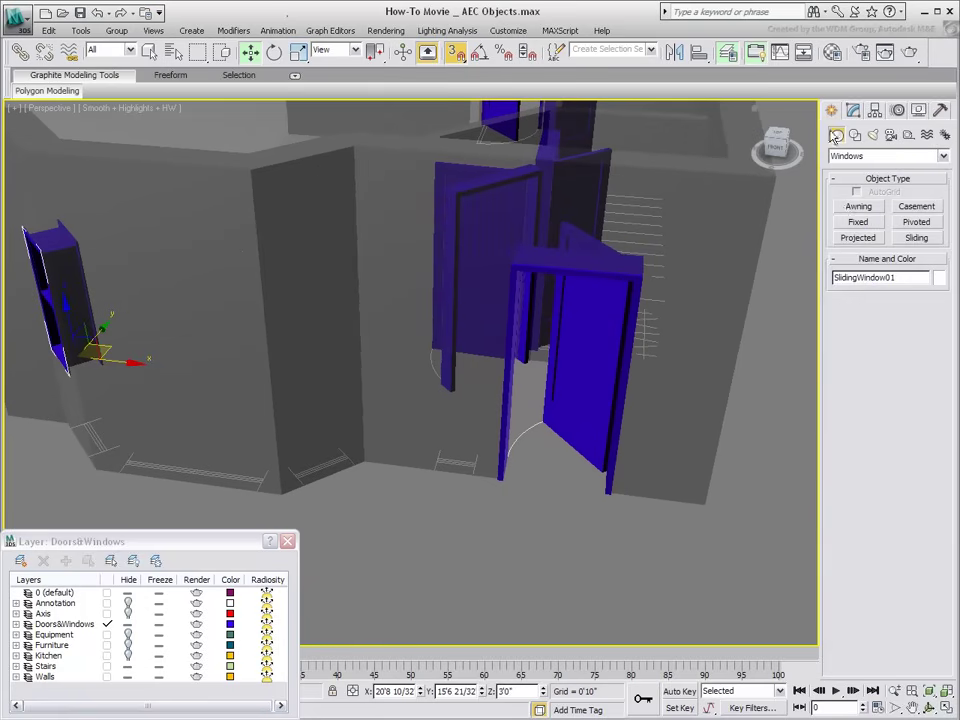
pyautogui.click(888, 239)
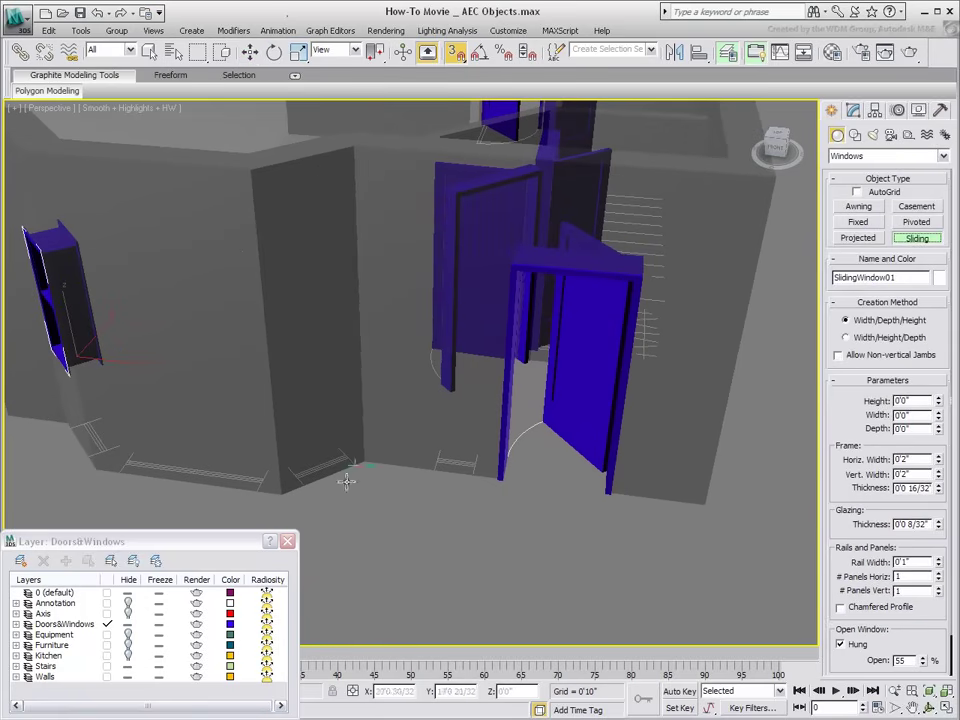
pyautogui.moveTo(309, 489); pyautogui.dragTo(354, 465)
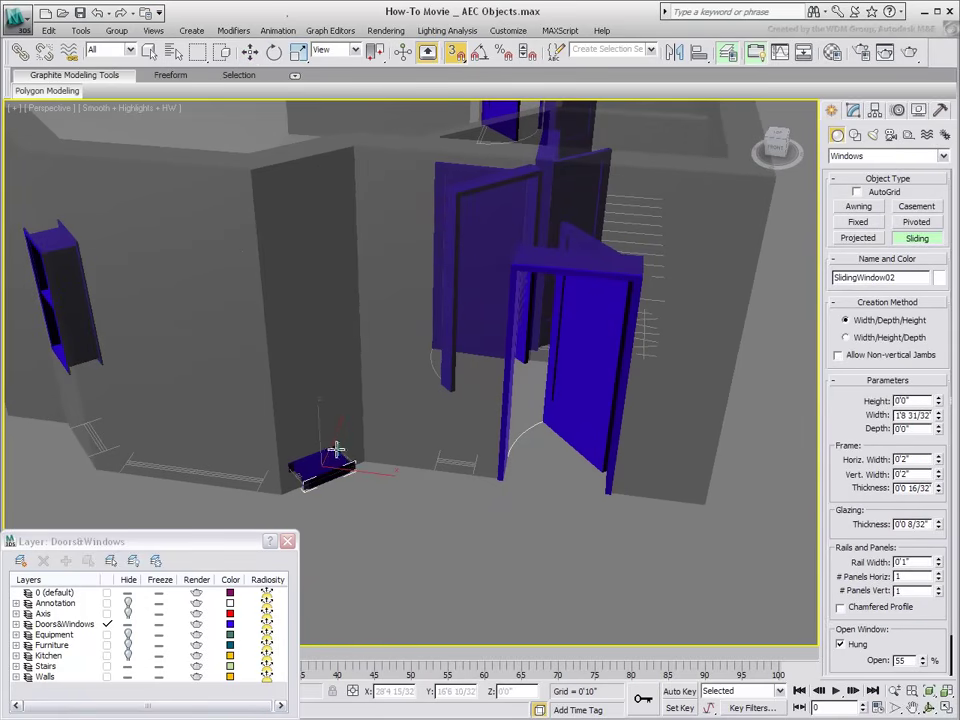
pyautogui.click(336, 449)
pyautogui.click(338, 283)
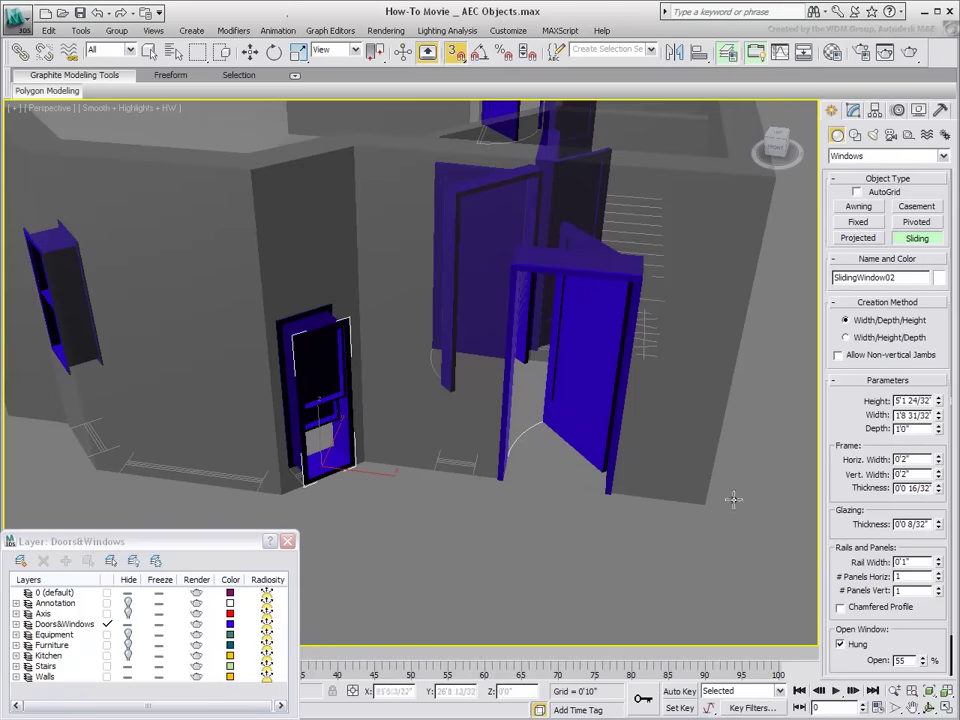
# Step: Set the height of the bay window nearer the entrance to 4'0" and raise it to a Z position of 3'0"
pyautogui.moveTo(897, 401); pyautogui.dragTo(928, 400)
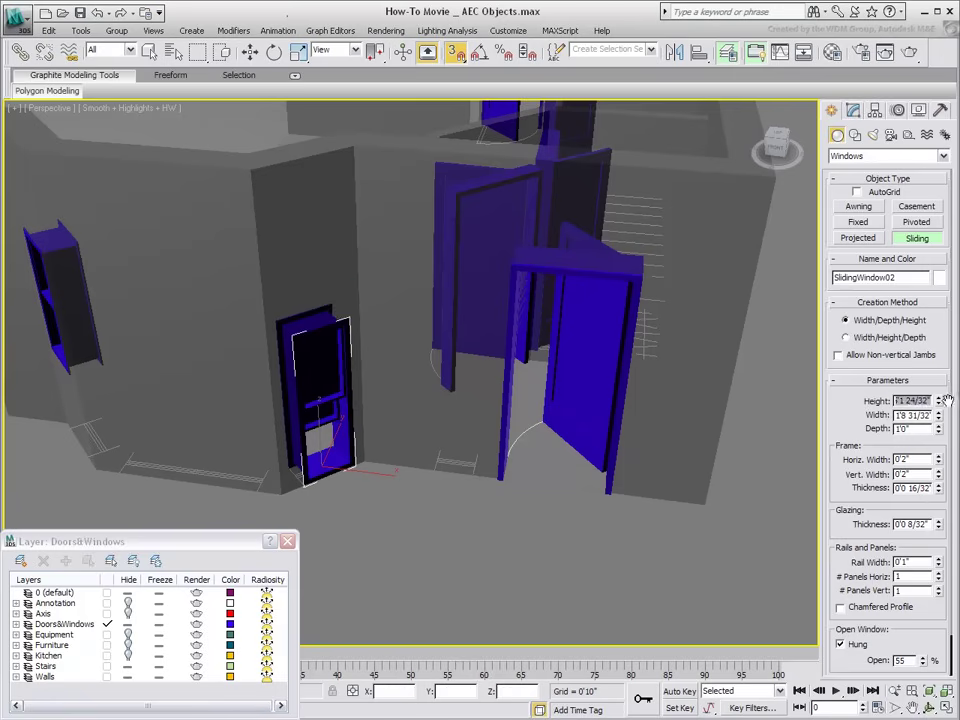
pyautogui.write('4')
pyautogui.press('Return')
pyautogui.rightClick(482, 594)
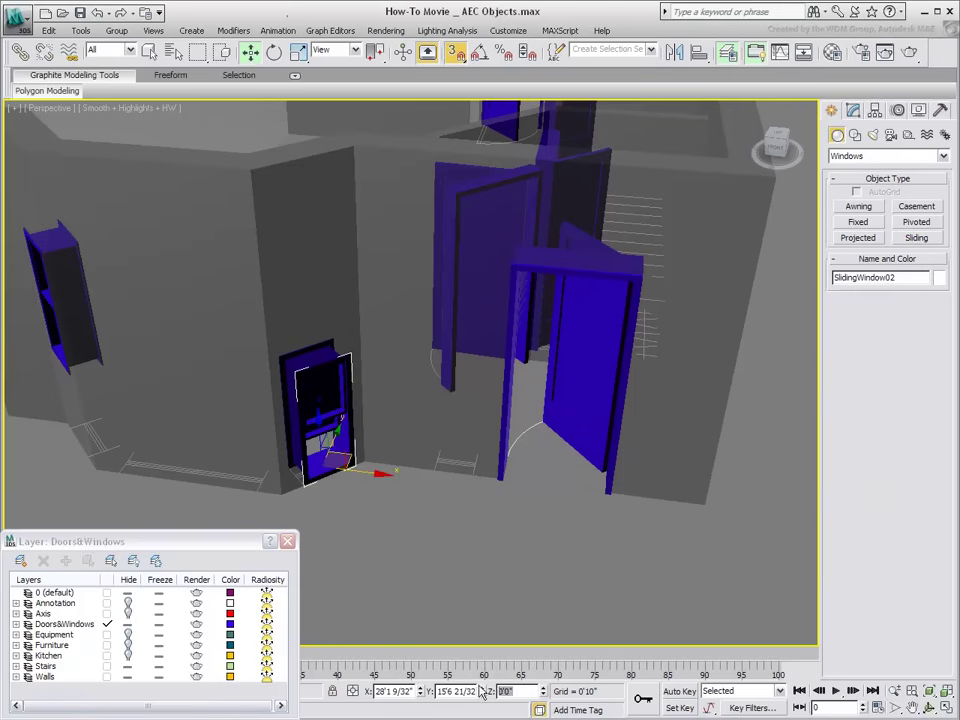
pyautogui.write("3'")
pyautogui.press('Return')
# Step: Create a Sliding window at the wide opening in the bay's middle wall, 4'4" wide, 1'0" deep and about 4'5" high
pyautogui.keyDown('alt'); pyautogui.moveTo(397, 553); pyautogui.dragTo(747, 342, button='middle'); pyautogui.keyUp('alt')
pyautogui.click(916, 237)
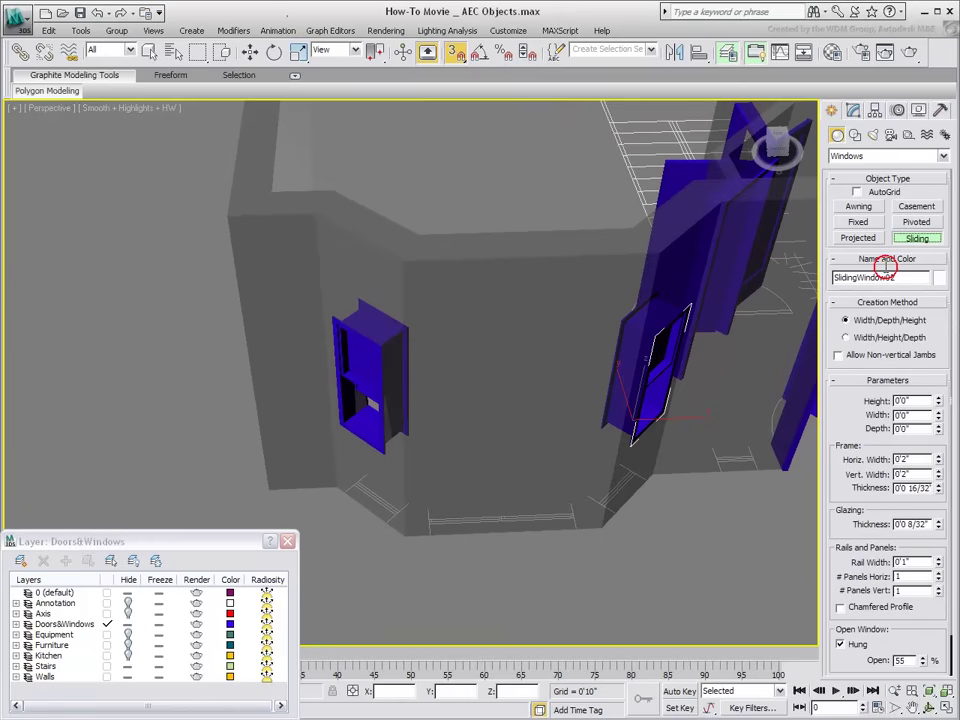
pyautogui.moveTo(431, 537); pyautogui.dragTo(575, 534)
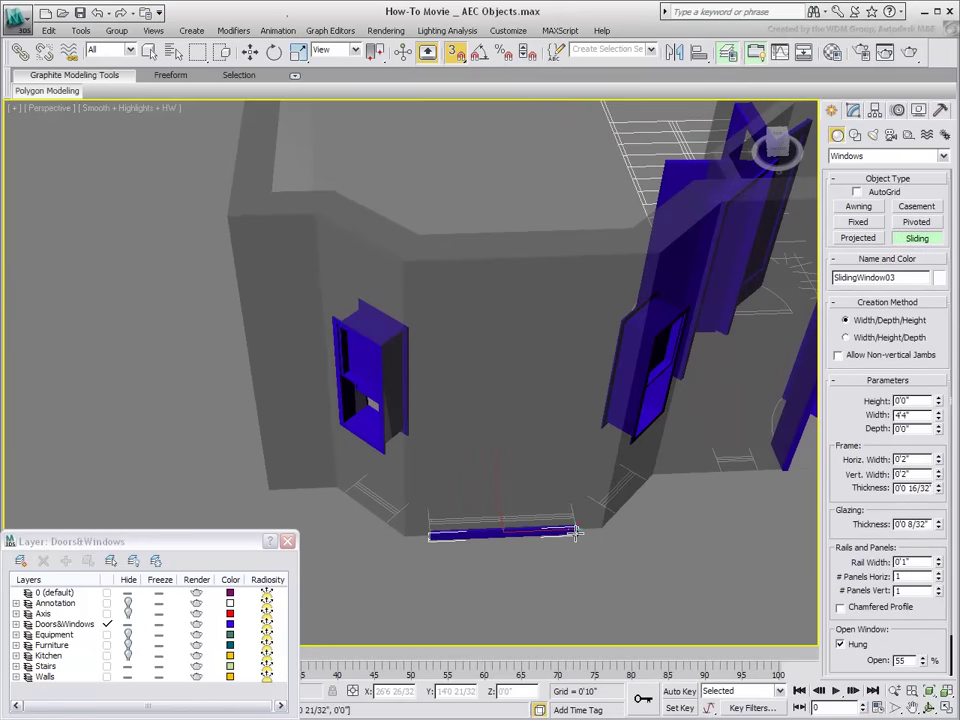
pyautogui.click(570, 503)
pyautogui.click(574, 354)
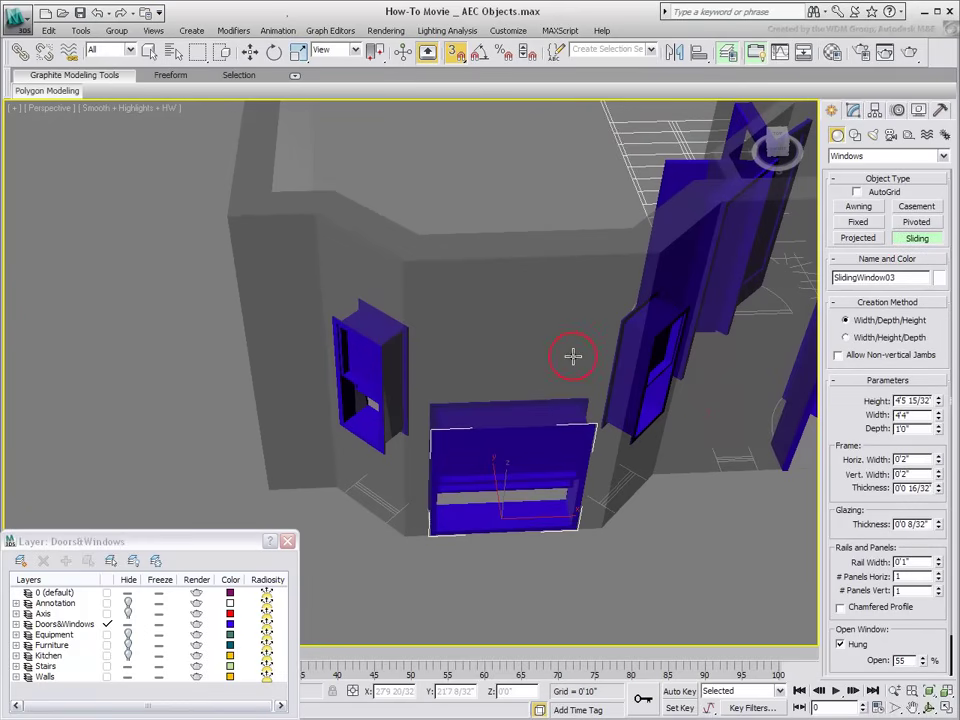
# Step: Set the middle bay window's height to 4'0" and raise it to a Z position of 3'0"
pyautogui.doubleClick(902, 399)
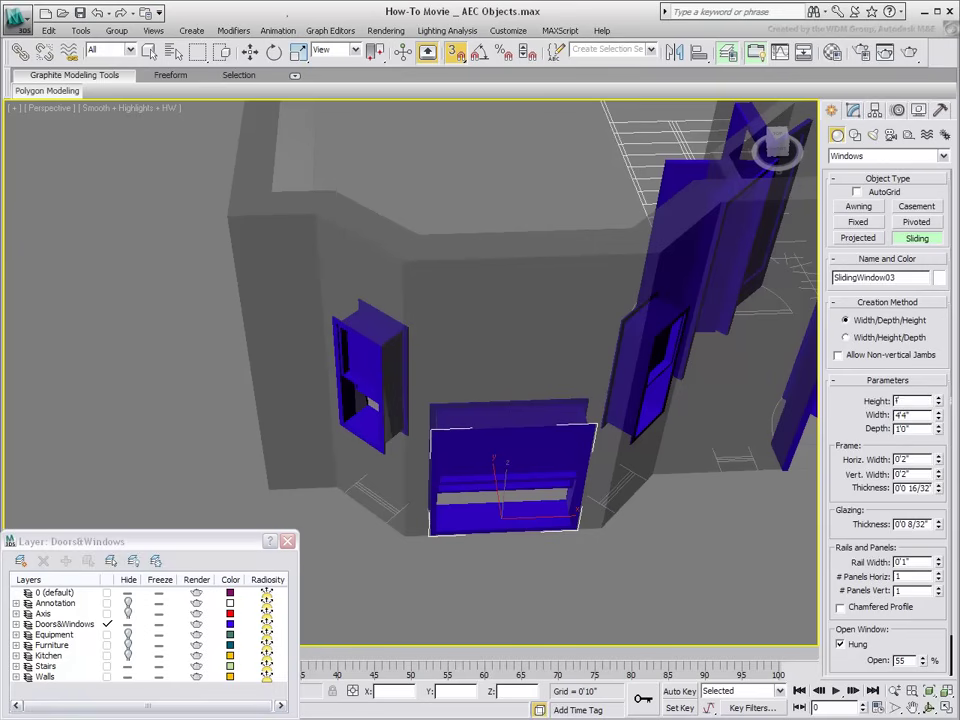
pyautogui.press('Return')
pyautogui.rightClick(647, 568)
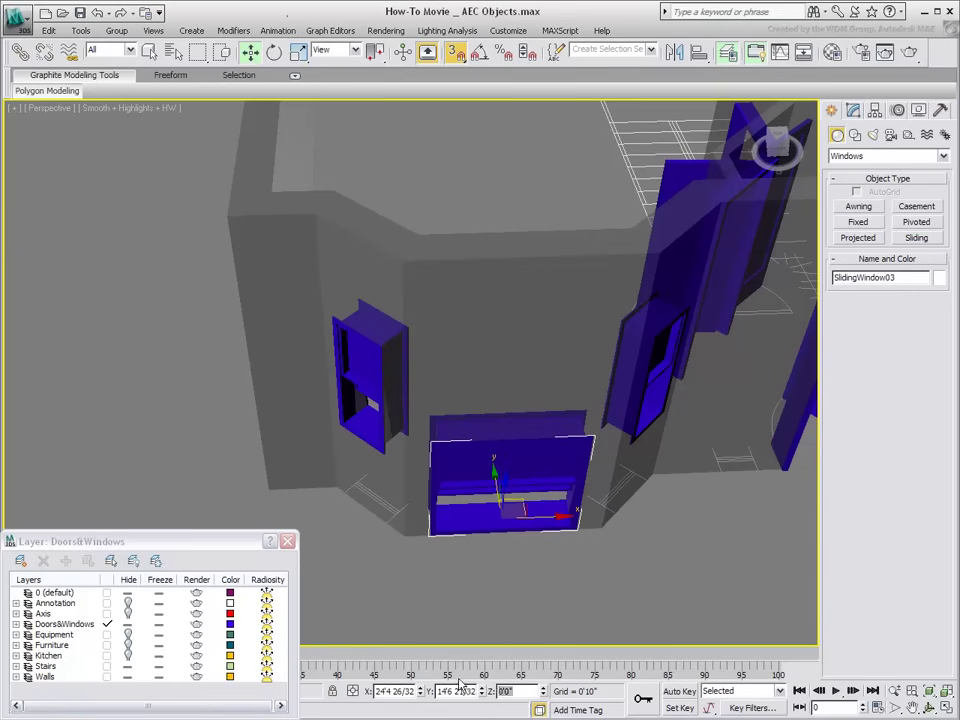
pyautogui.press('Return')
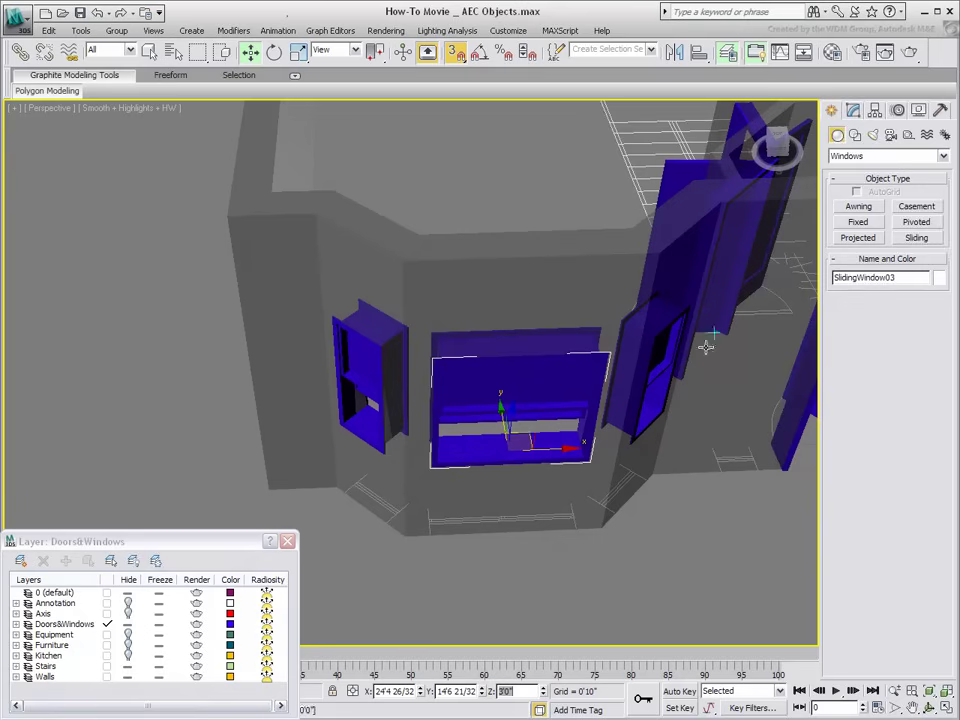
# Step: Turn off the Hung option on the middle bay window so it slides sideways
pyautogui.click(853, 110)
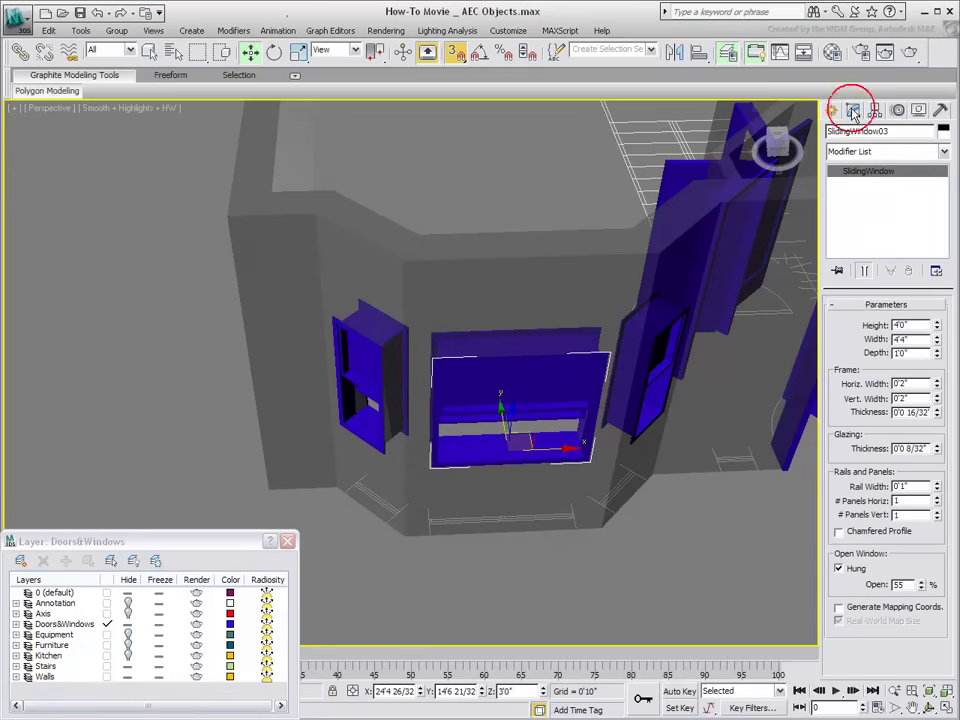
pyautogui.click(847, 570)
pyautogui.keyDown('alt'); pyautogui.moveTo(587, 561); pyautogui.dragTo(520, 560, button='middle'); pyautogui.keyUp('alt')
pyautogui.scroll(-3, 507, 550)
pyautogui.keyDown('ctrl'); pyautogui.keyDown('alt'); pyautogui.moveTo(450, 408); pyautogui.dragTo(454, 122, button='middle'); pyautogui.keyUp('alt'); pyautogui.keyUp('ctrl')
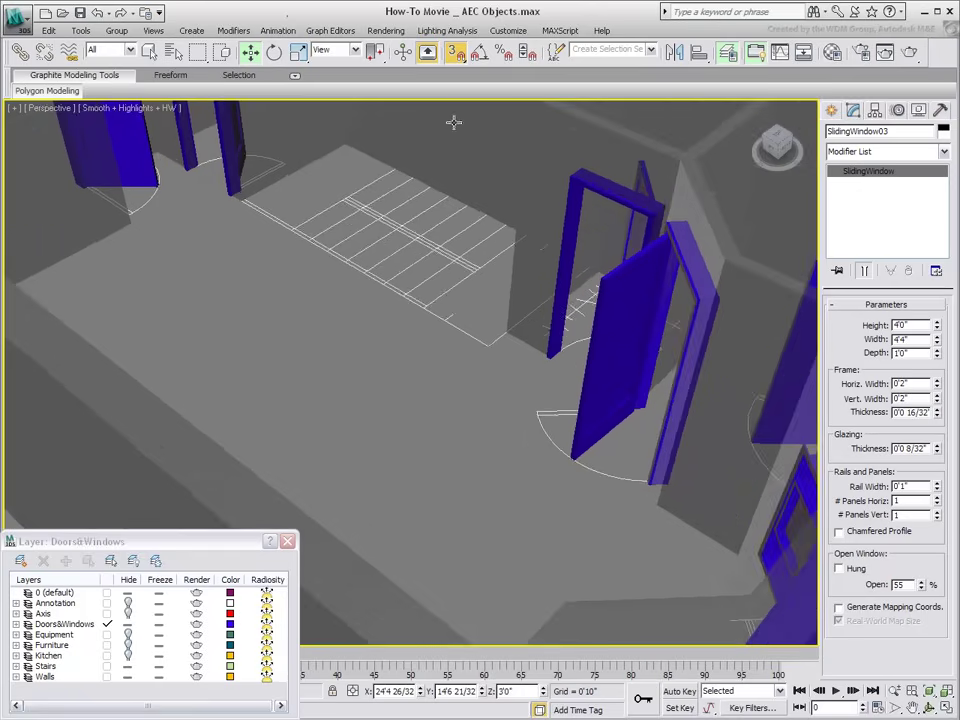